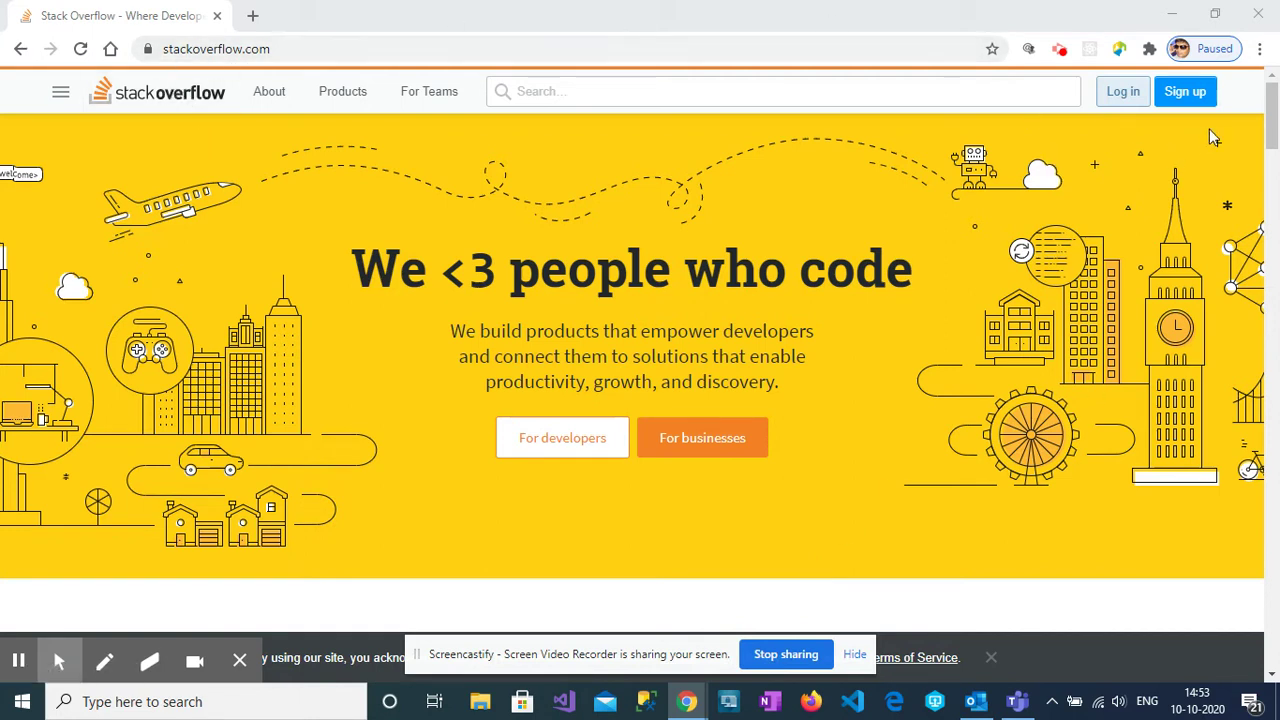
Go from the Stack Overflow home page to the Sign up page.
click(1193, 108)
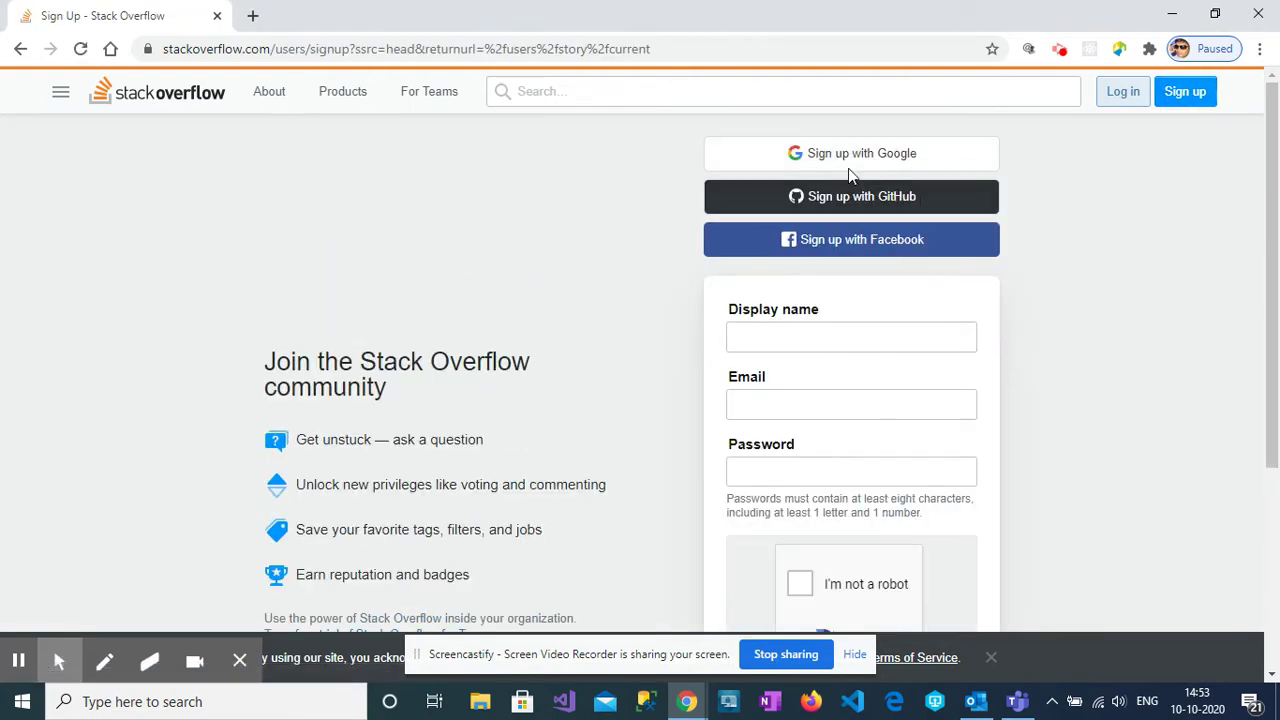
Choose Google sign-up and type the Google account's email address.
click(858, 162)
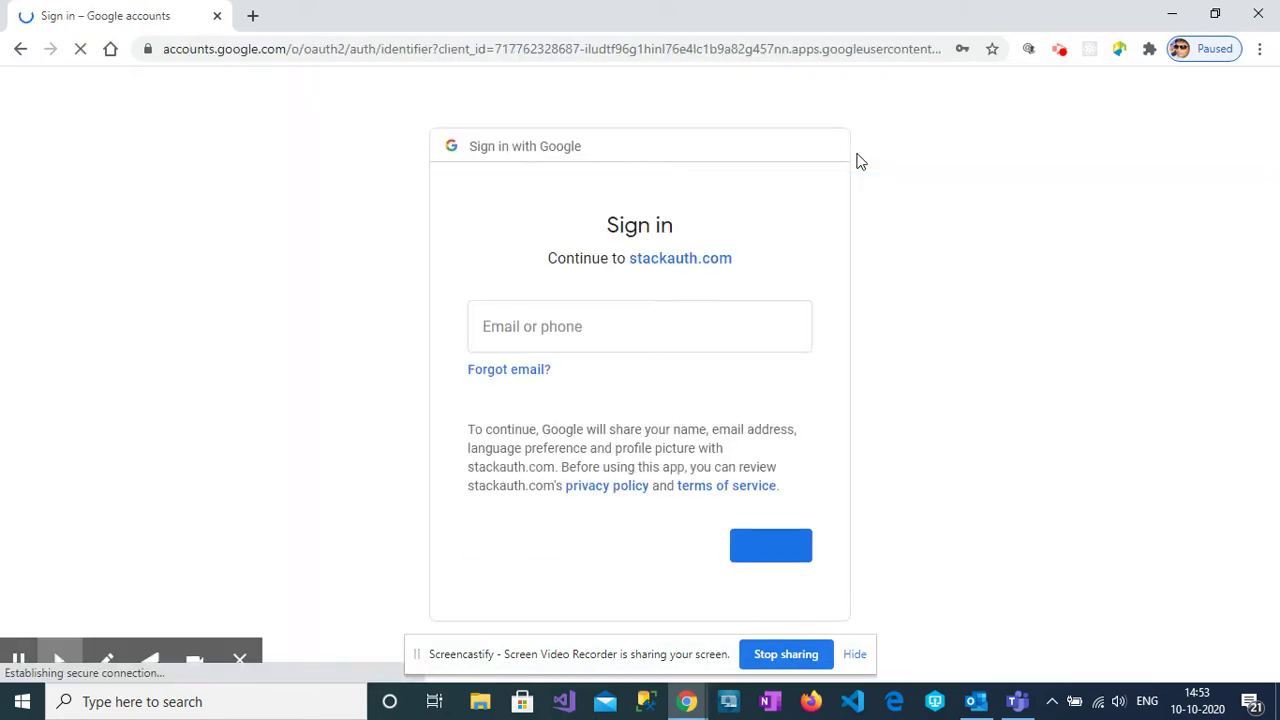
click(673, 328)
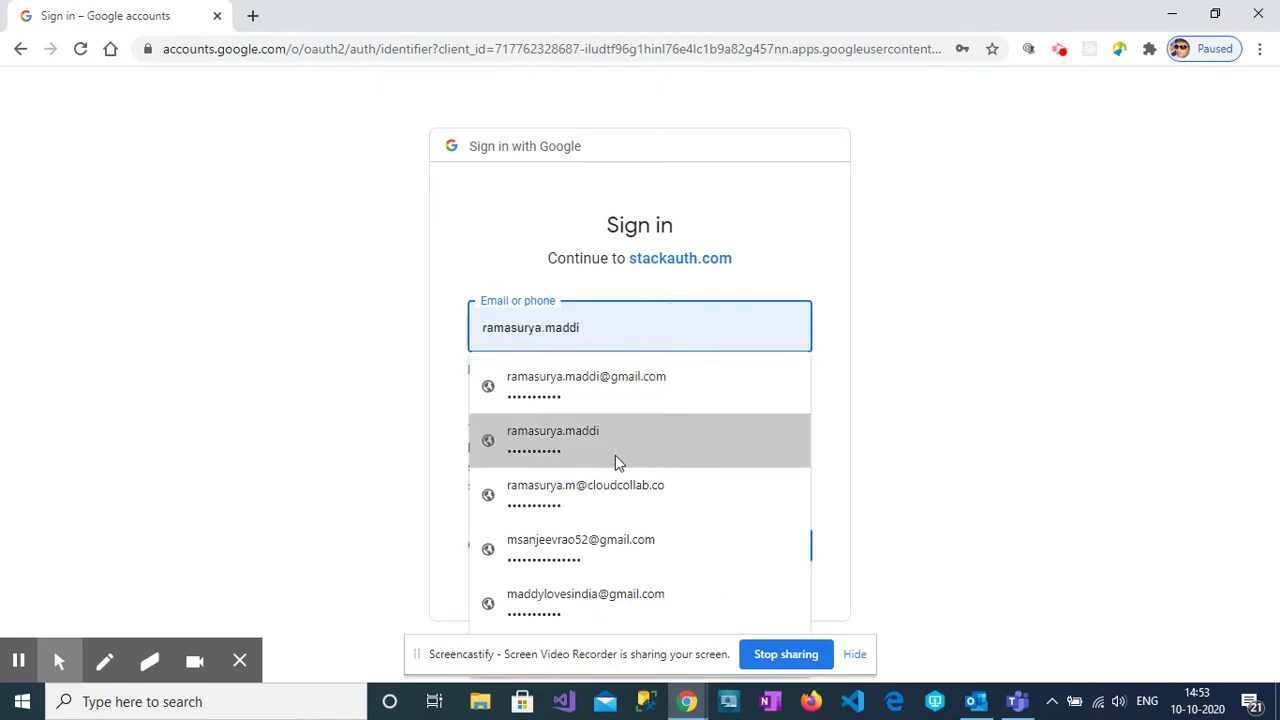
key(BackSpace)
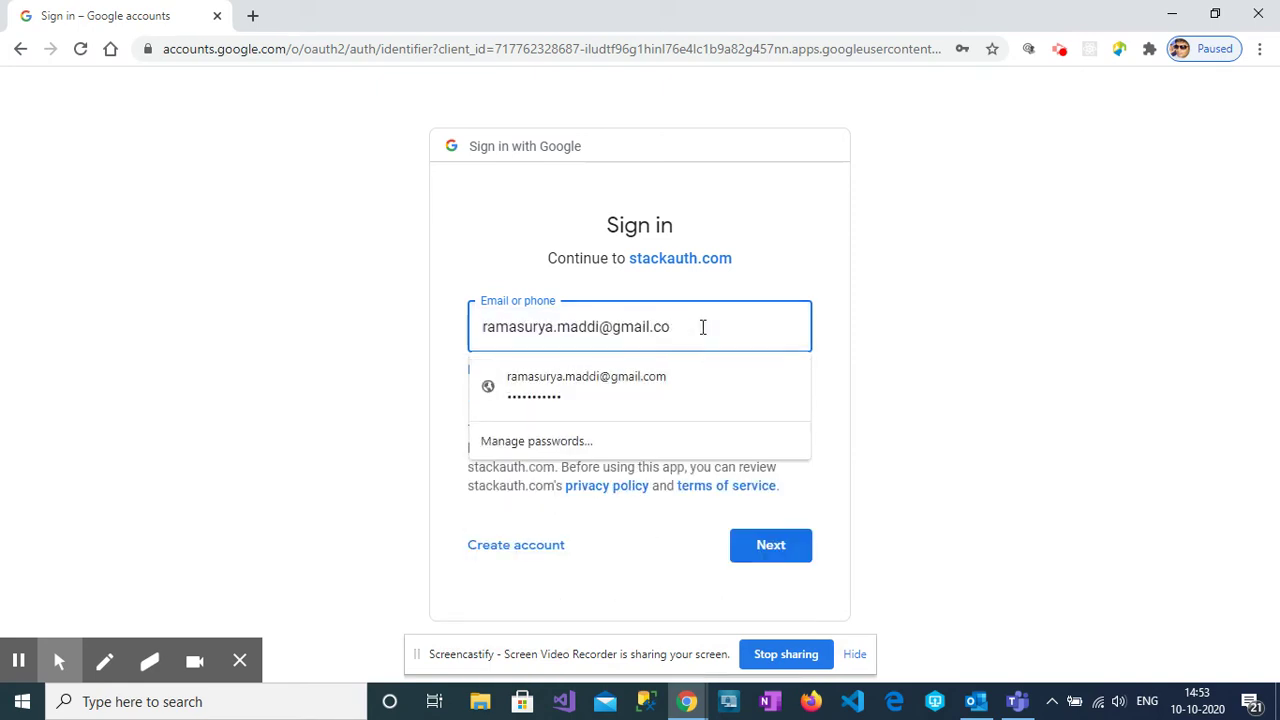
key(BackSpace)
key(BackSpace)
key(BackSpace)
key(BackSpace)
key(BackSpace)
key(BackSpace)
key(BackSpace)
key(BackSpace)
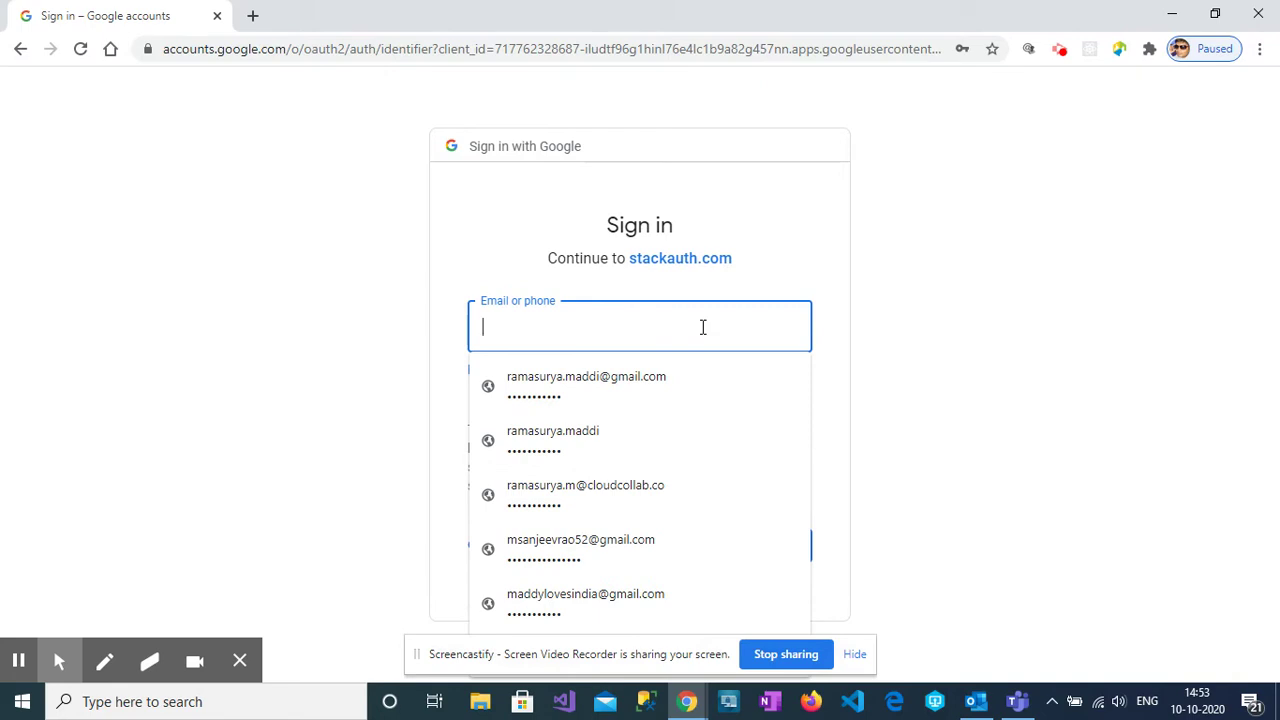
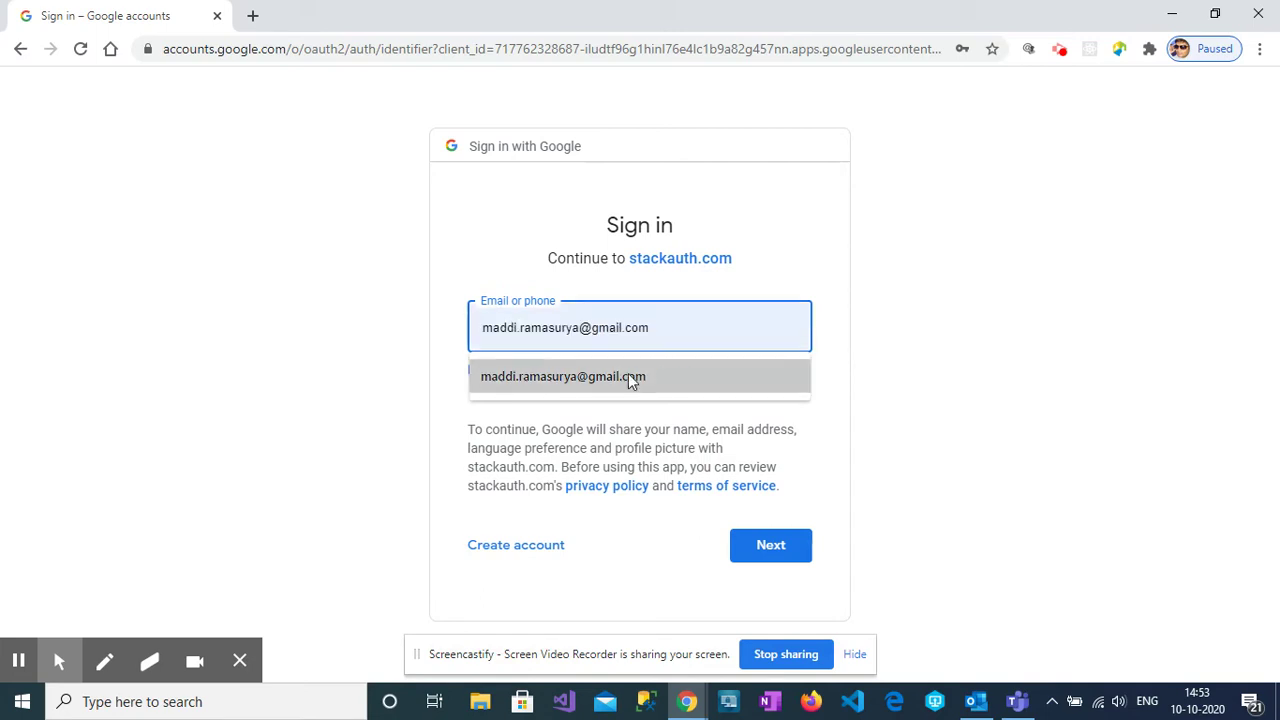
Accept the suggested email and submit the Google account password.
click(622, 386)
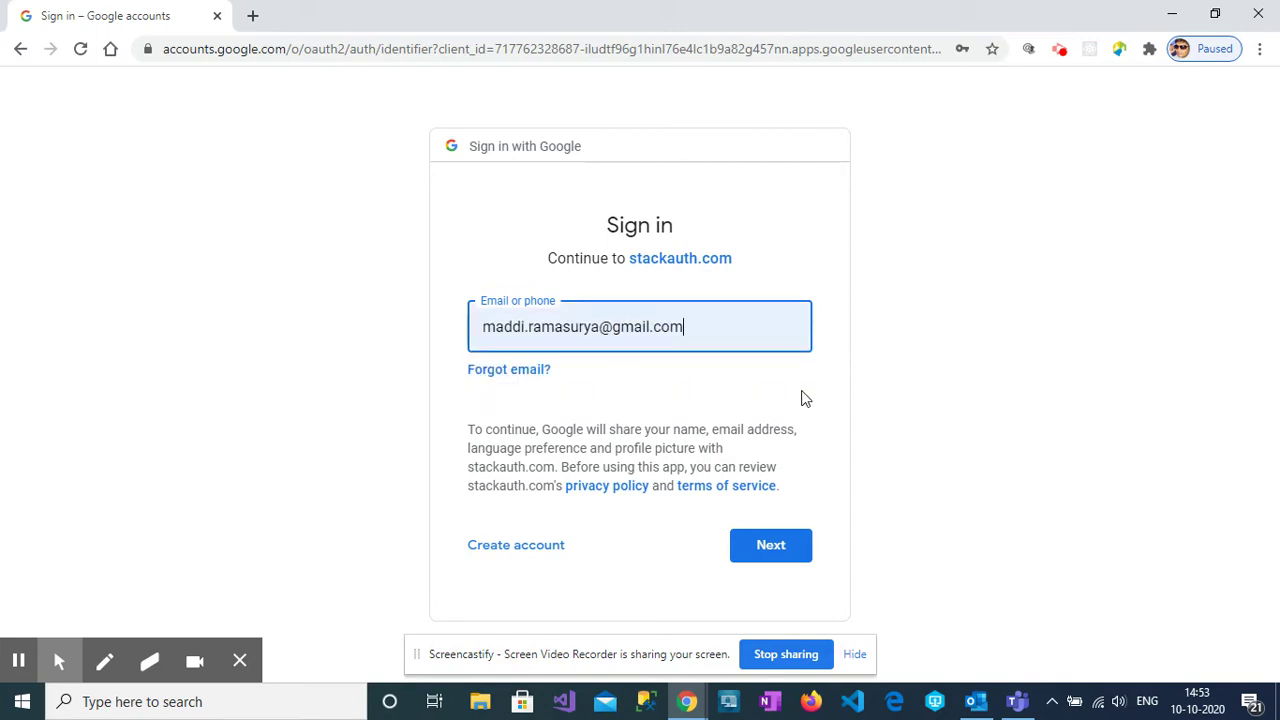
click(776, 548)
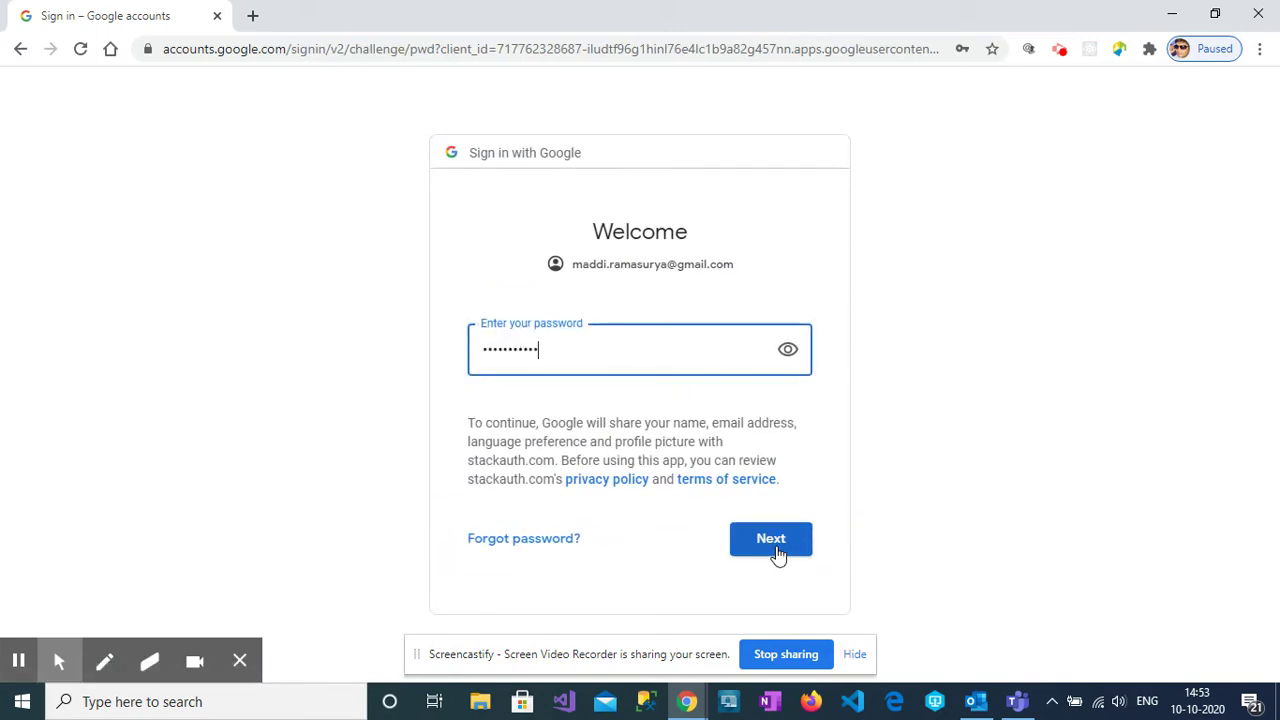
click(778, 552)
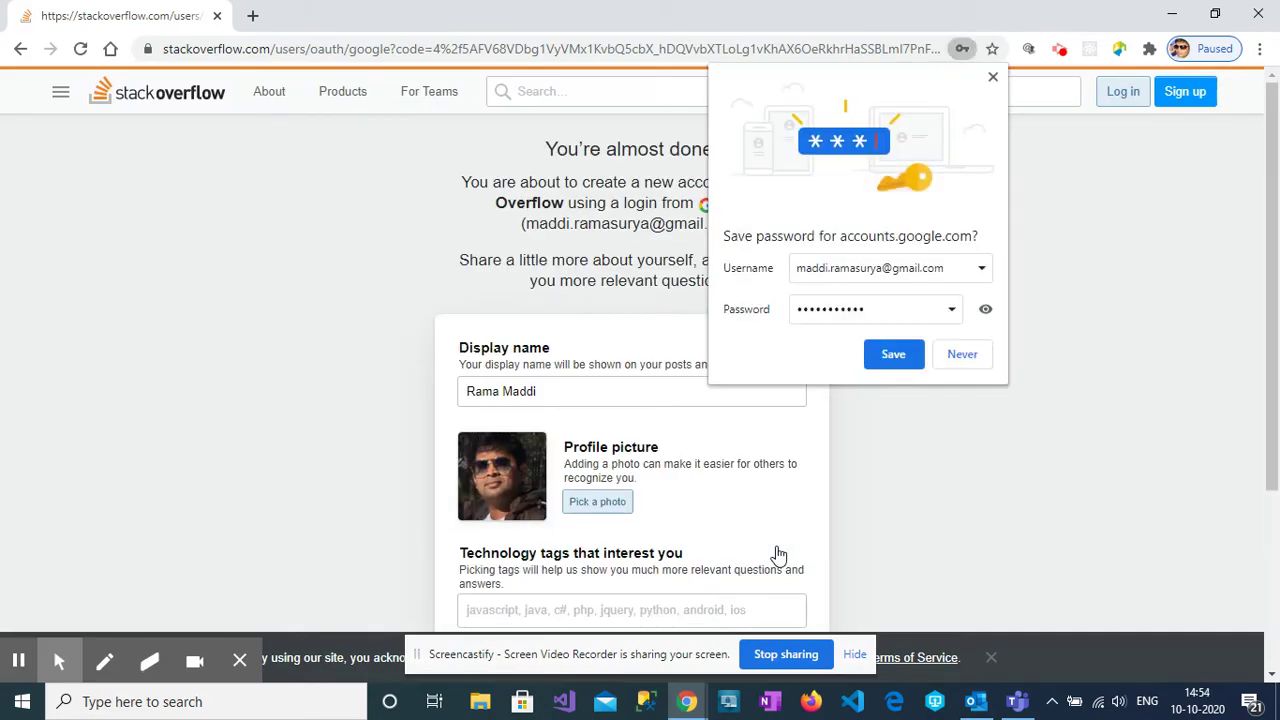
Save the password in Chrome and go to the Technology tags field.
click(908, 358)
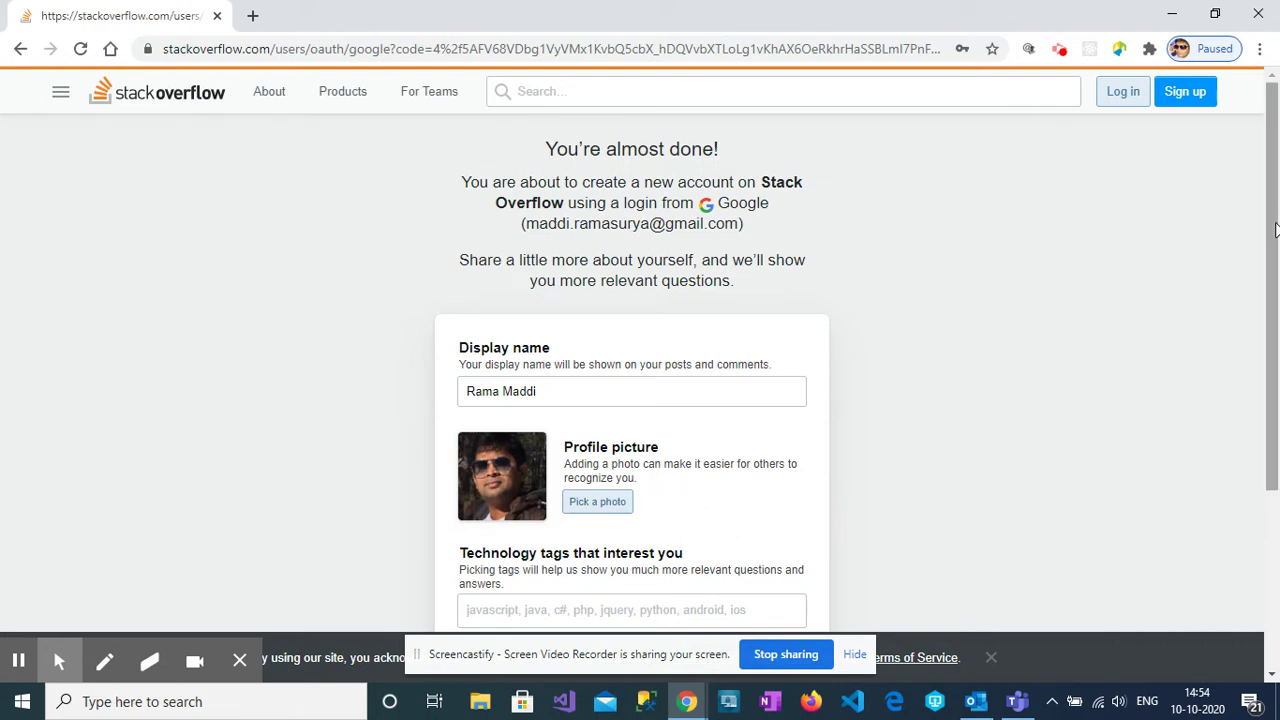
scroll(1266, 215, down, 3)
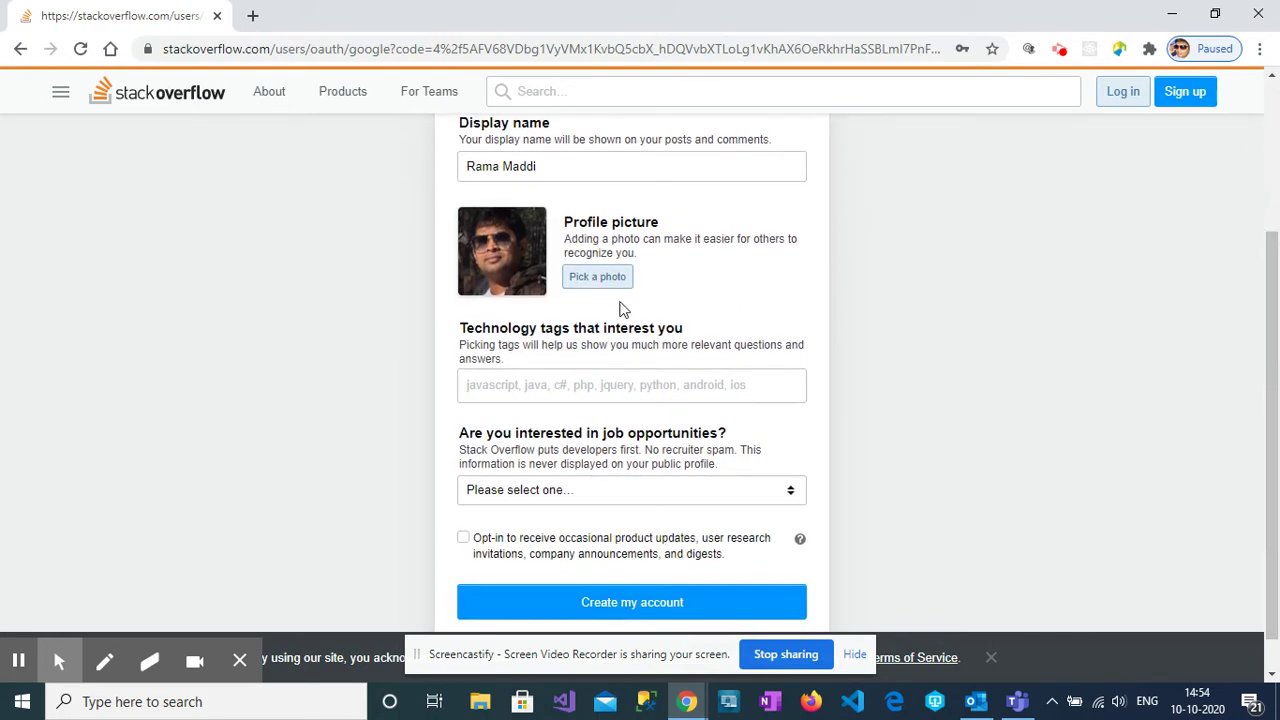
click(498, 392)
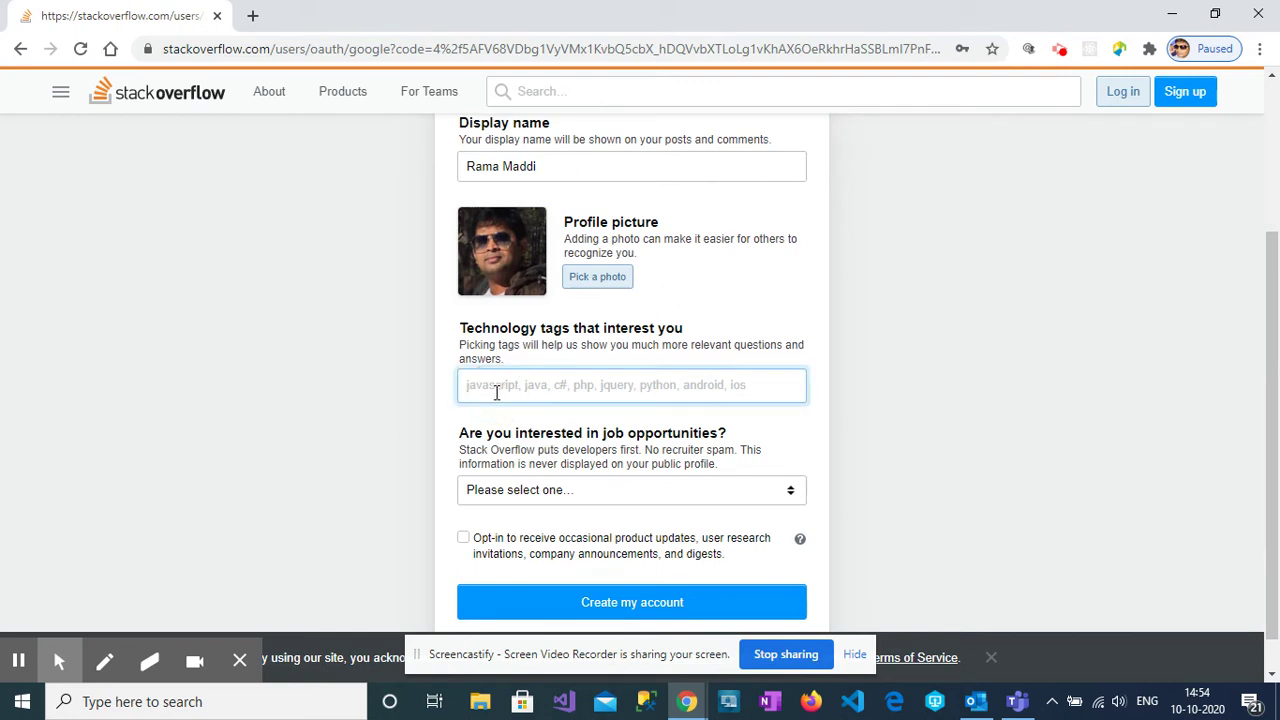
Pick c#, javascript, sql and microservices from the tag suggestions in the Technology tags box.
text(C)
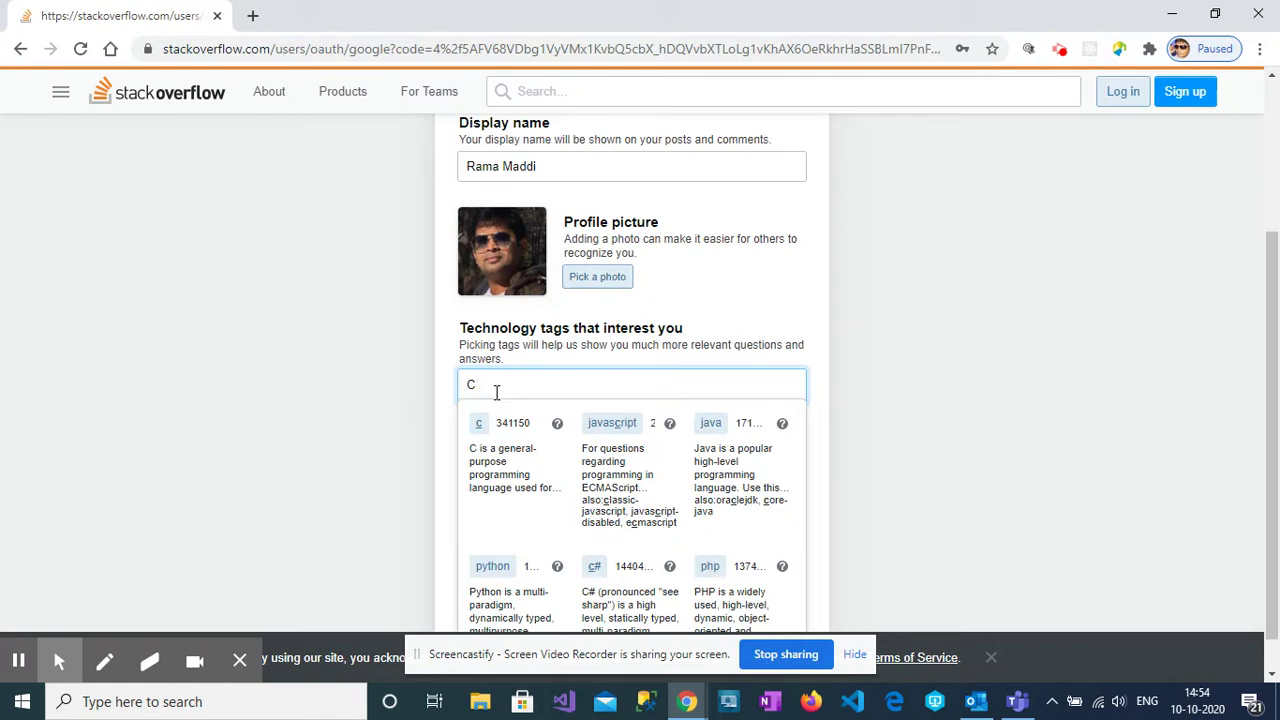
text($#)
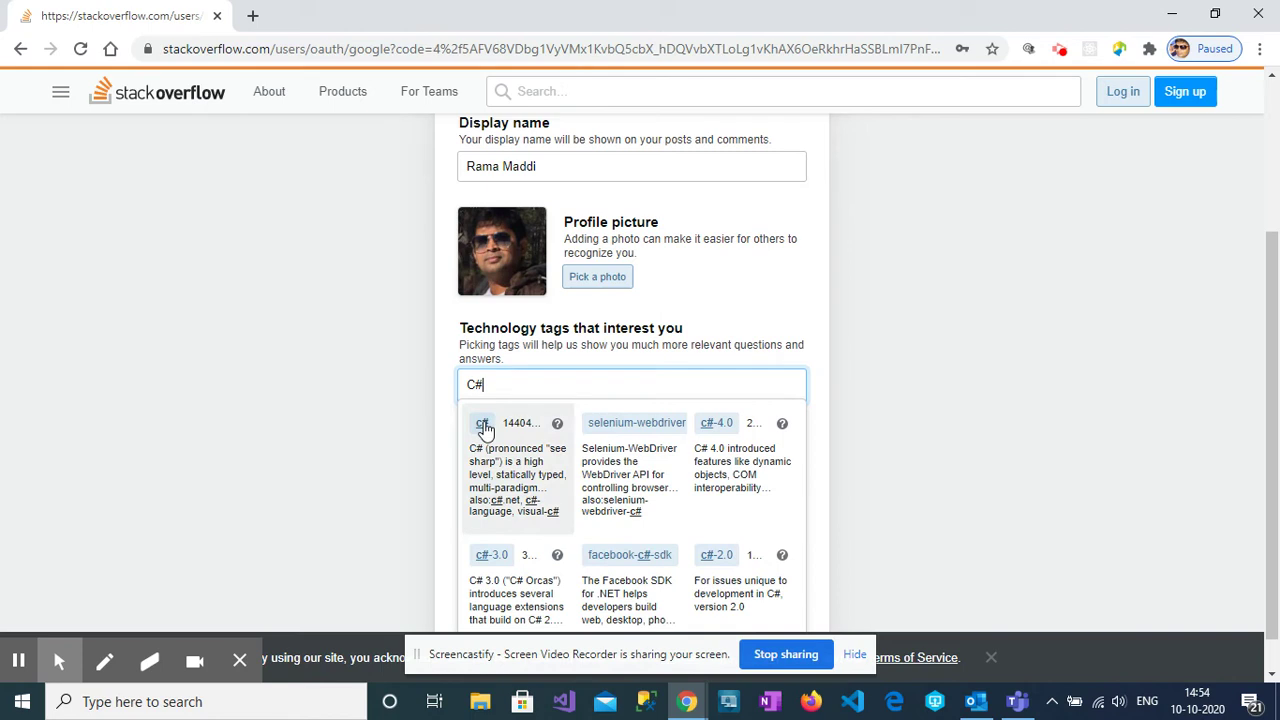
click(482, 427)
text(jav)
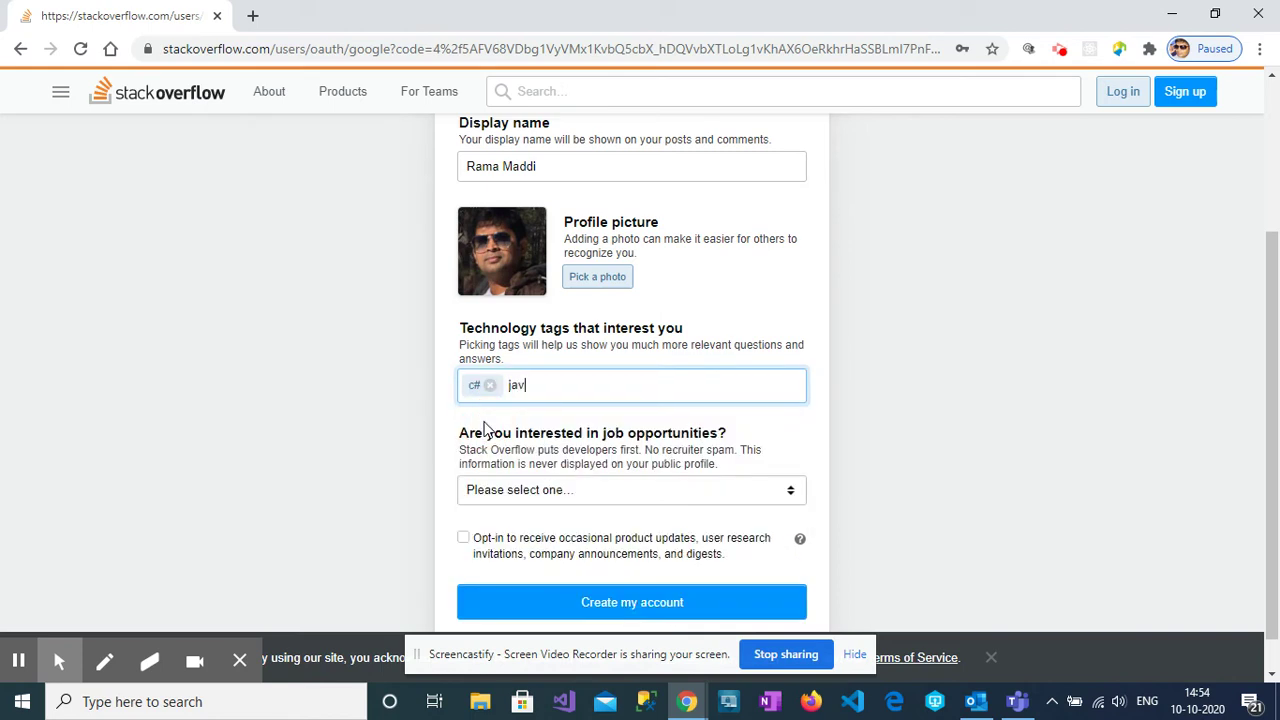
text(asc)
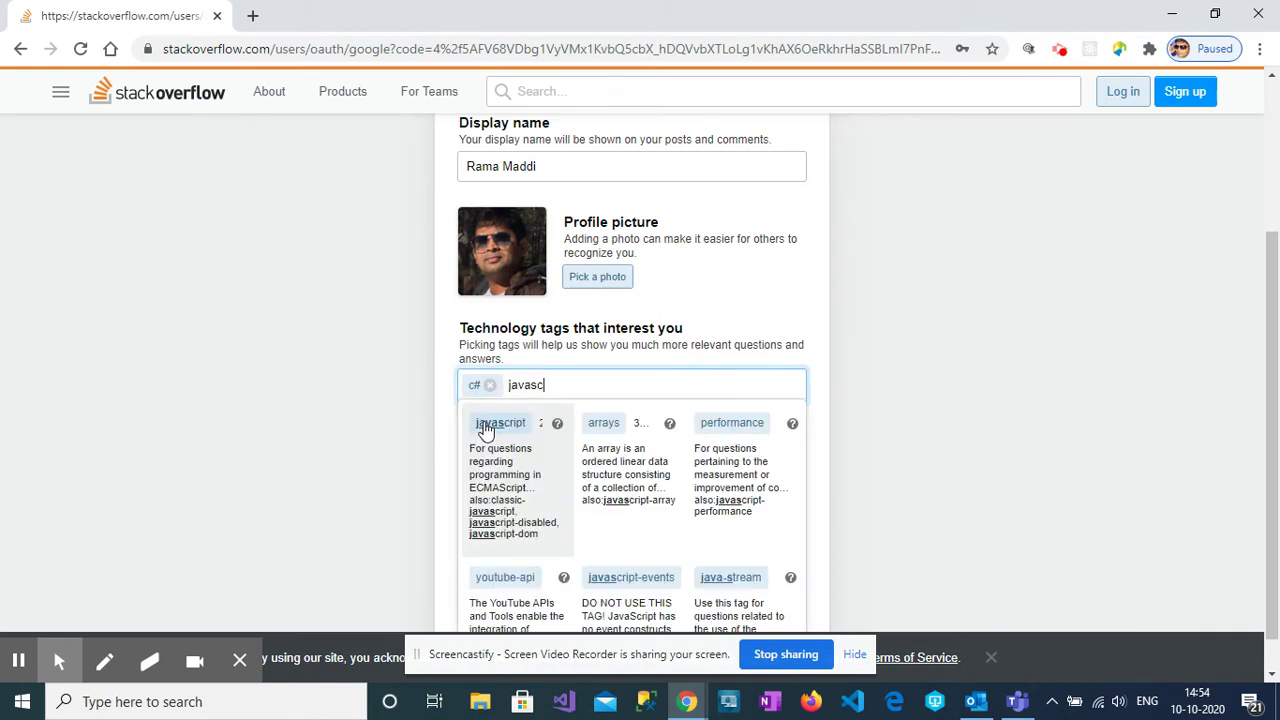
text(ript)
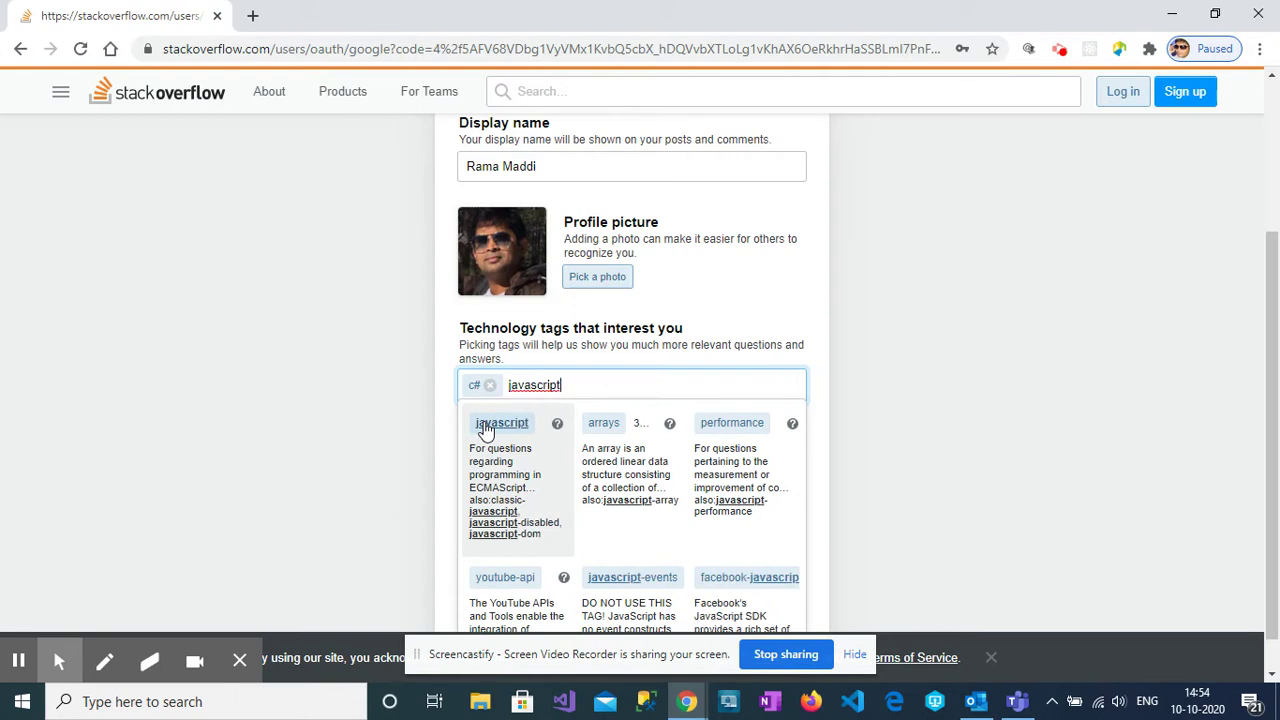
click(485, 428)
text(s)
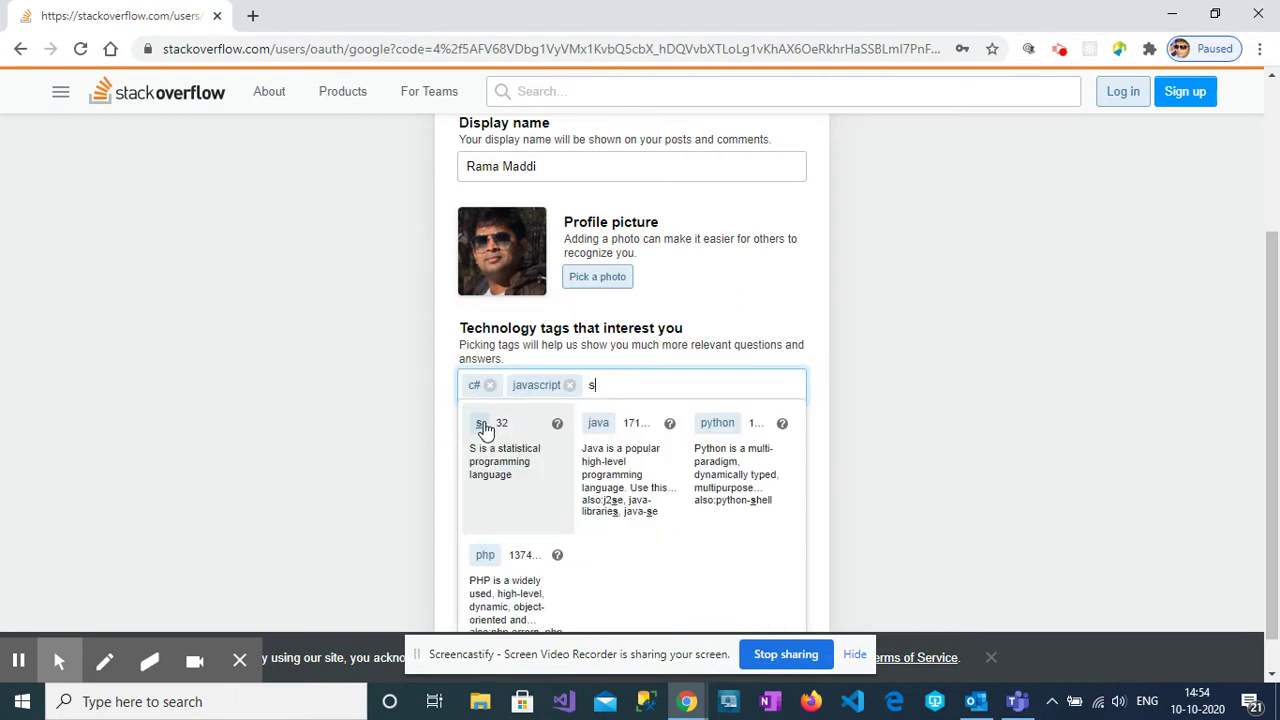
text(ql)
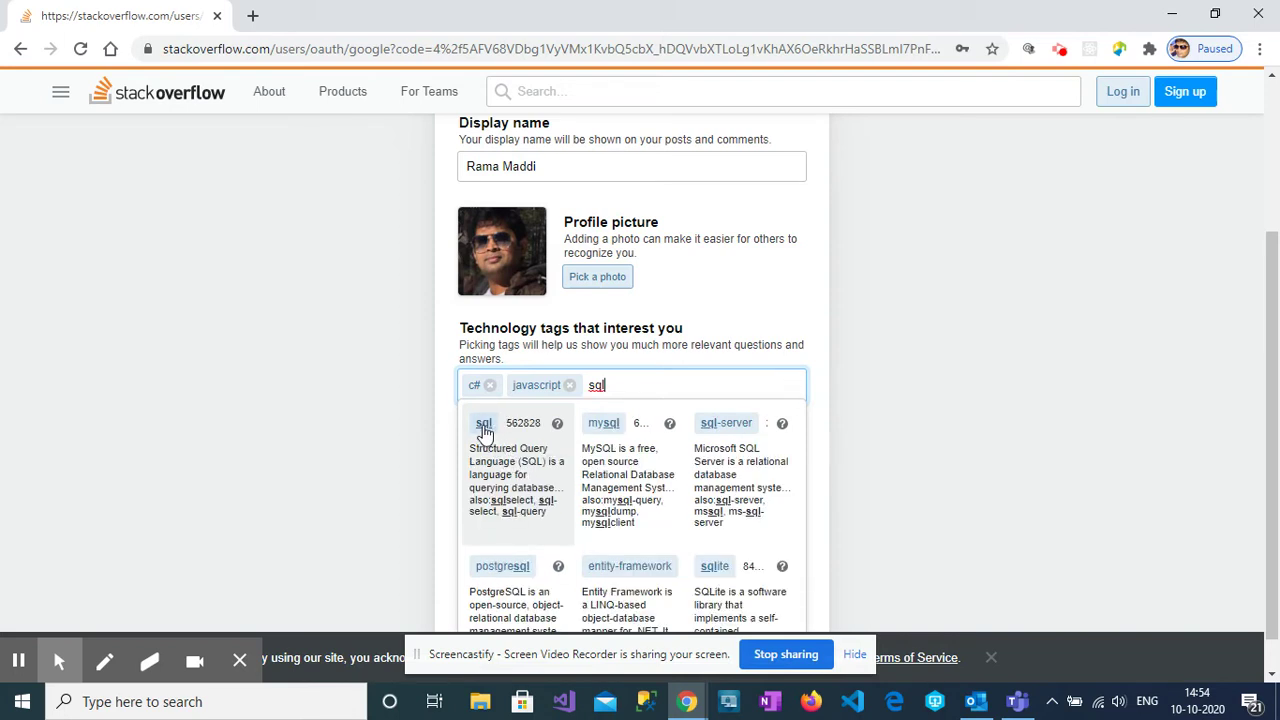
click(484, 428)
click(682, 415)
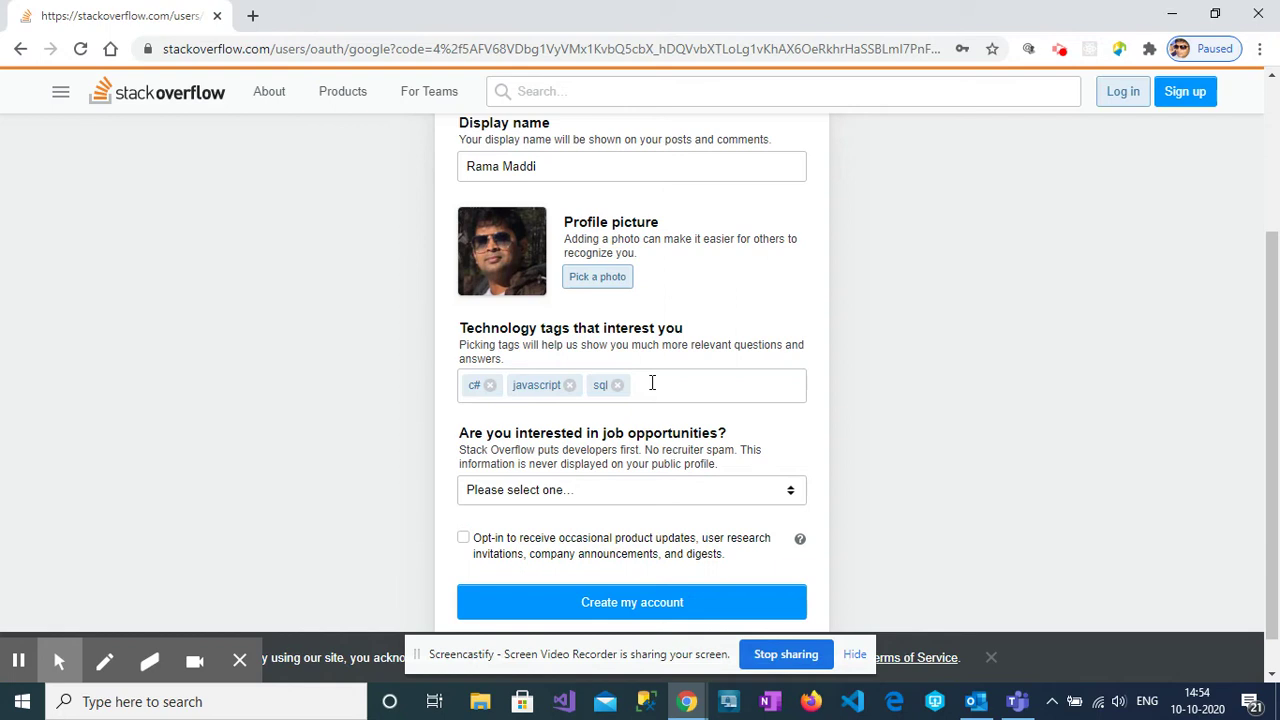
click(651, 383)
text(micr)
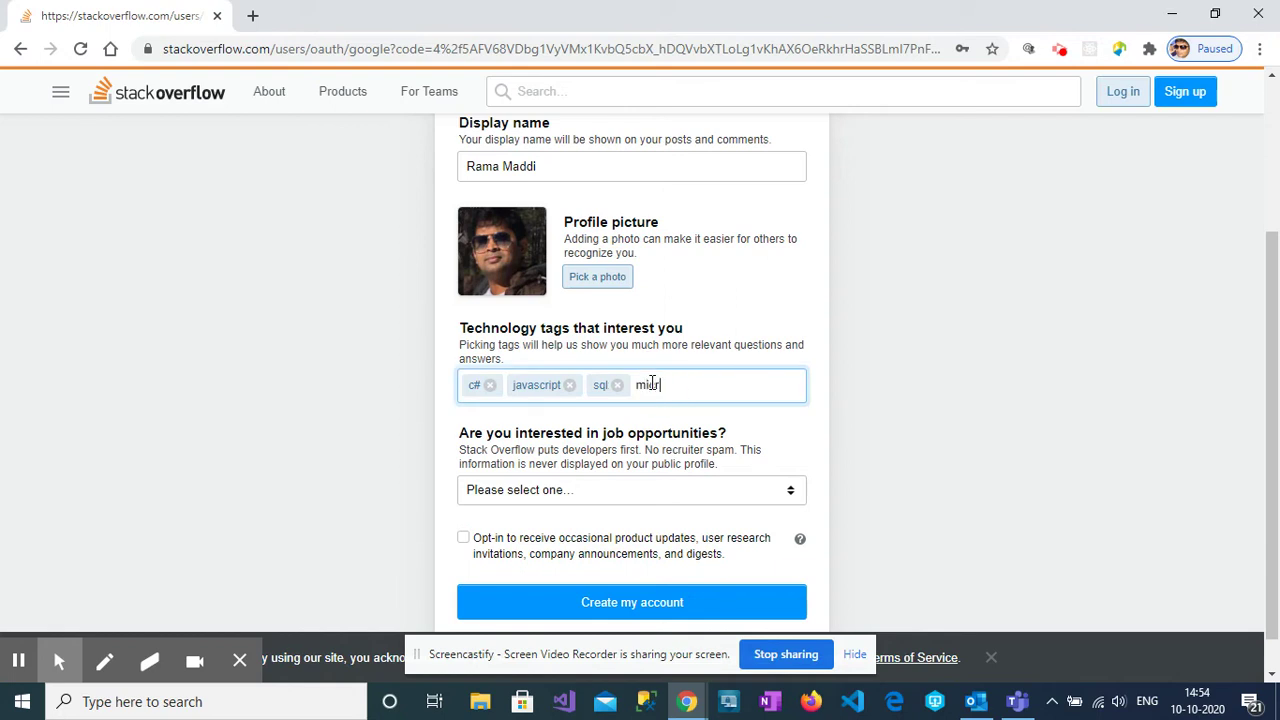
text(oser)
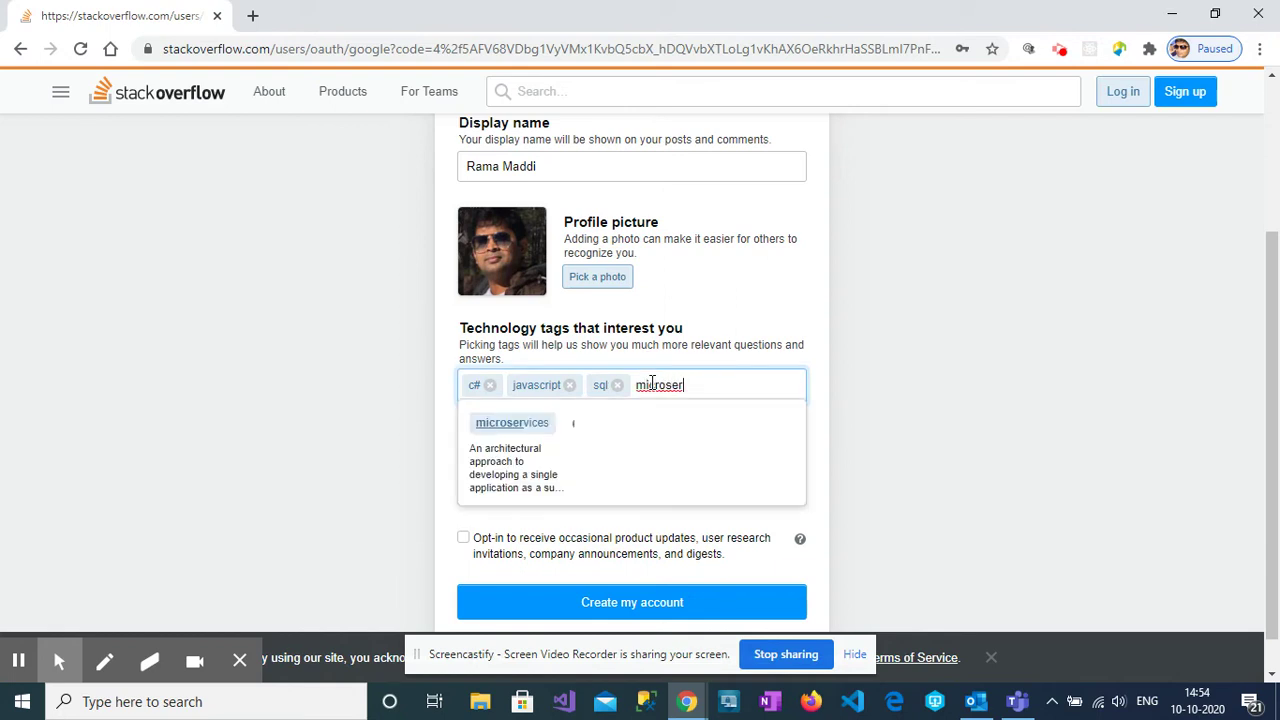
click(515, 430)
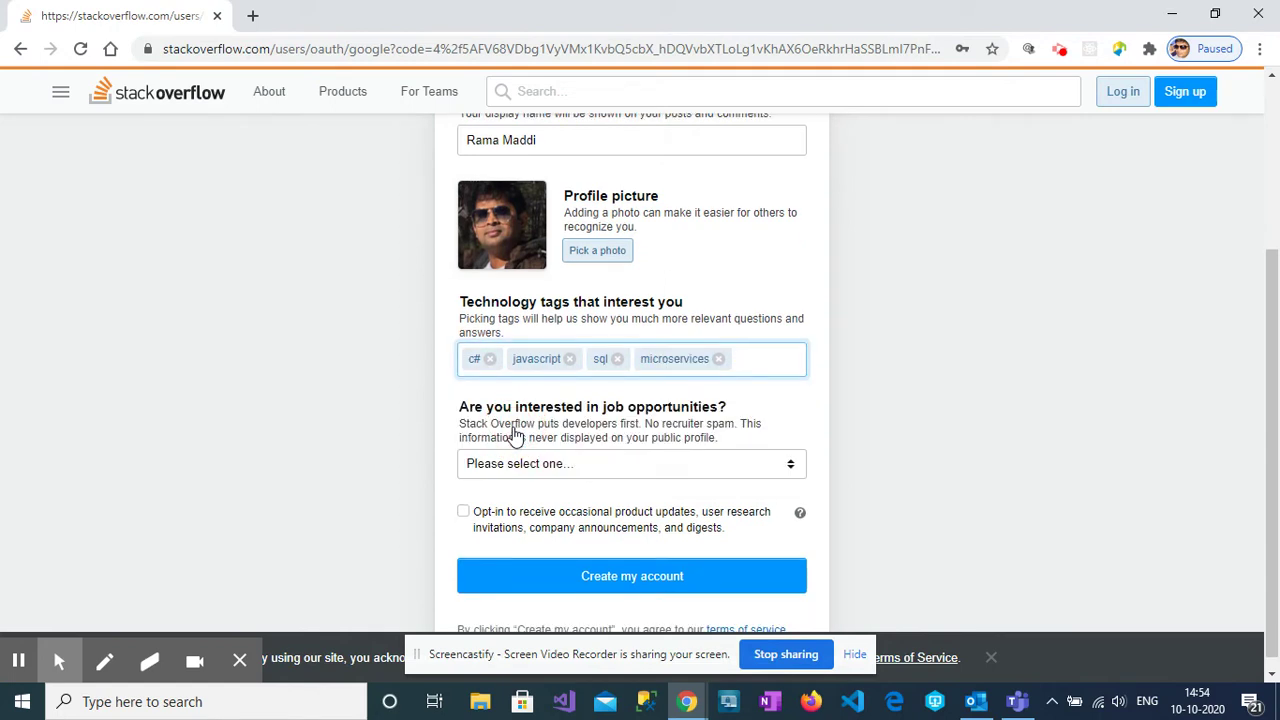
Add the azure, reactjs and angular interest tags.
text(A)
text(zure)
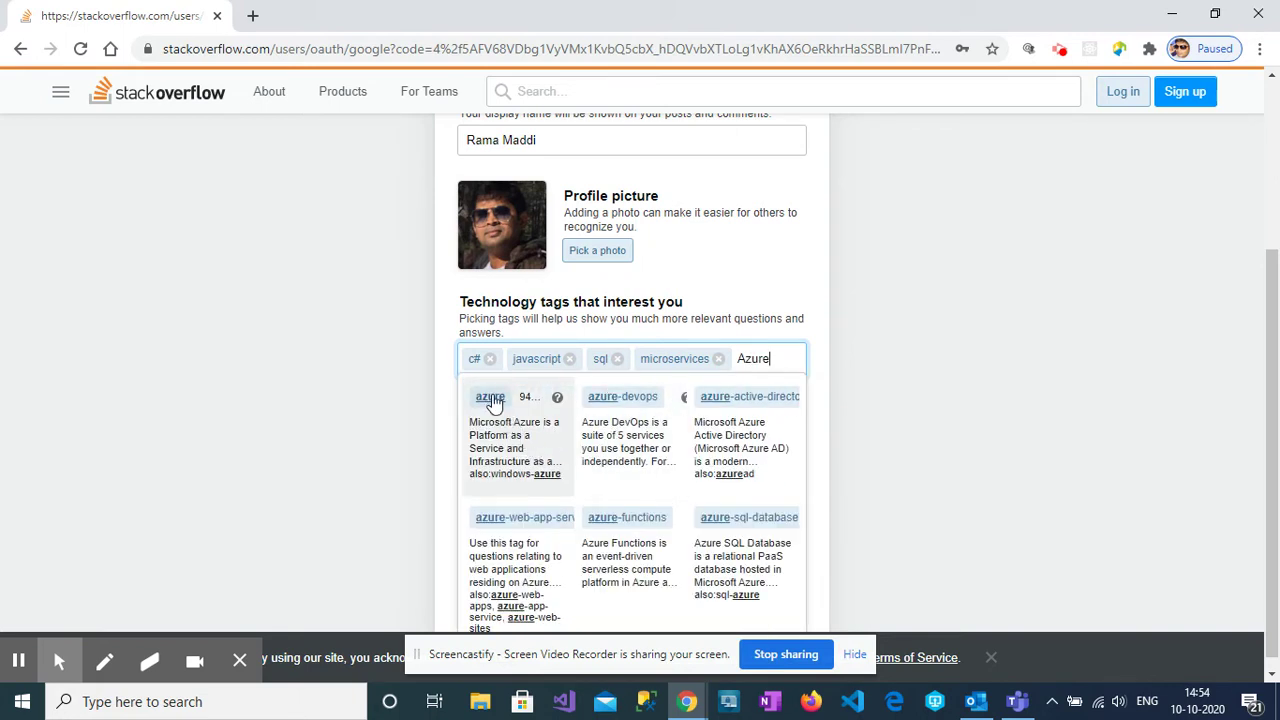
click(490, 398)
text(Re)
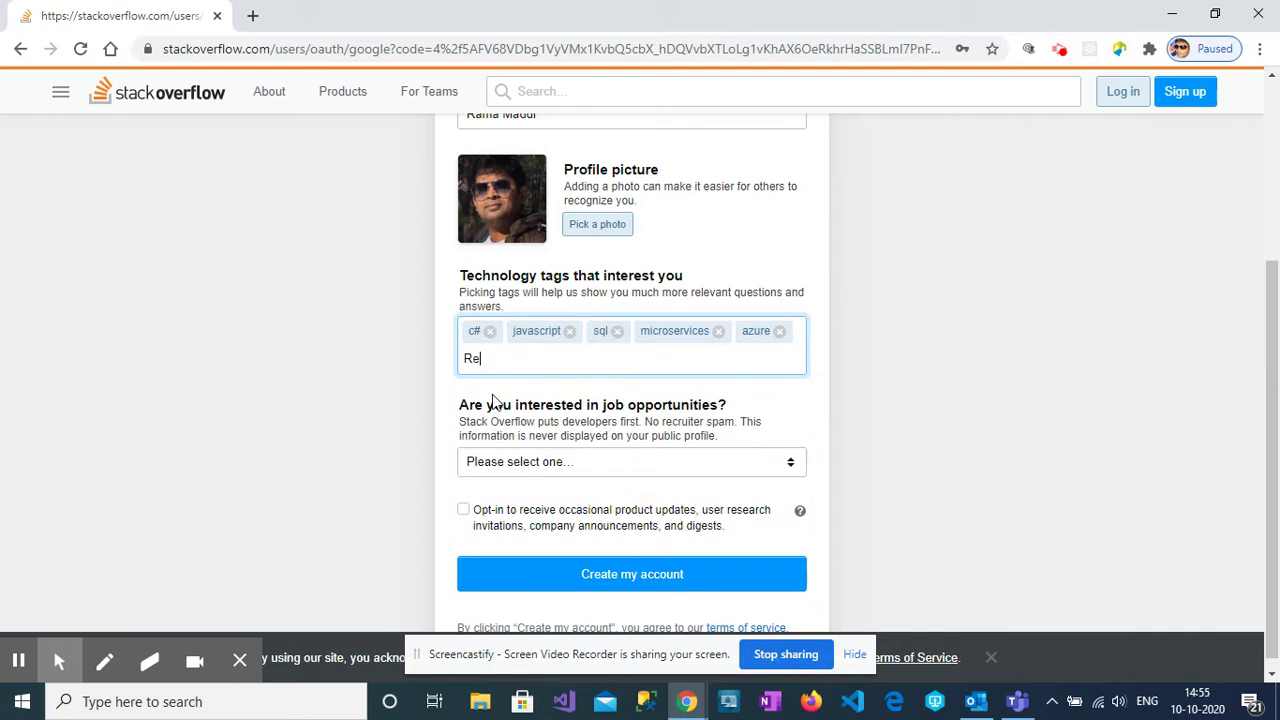
text(act)
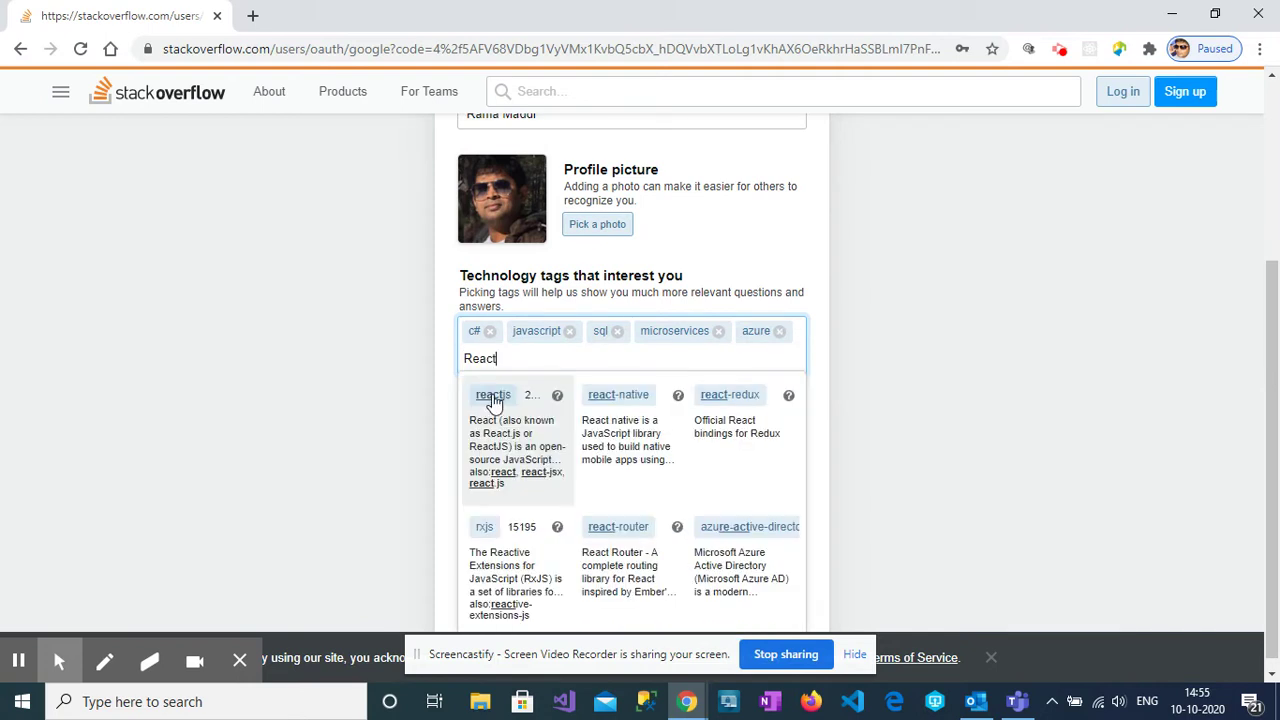
click(492, 397)
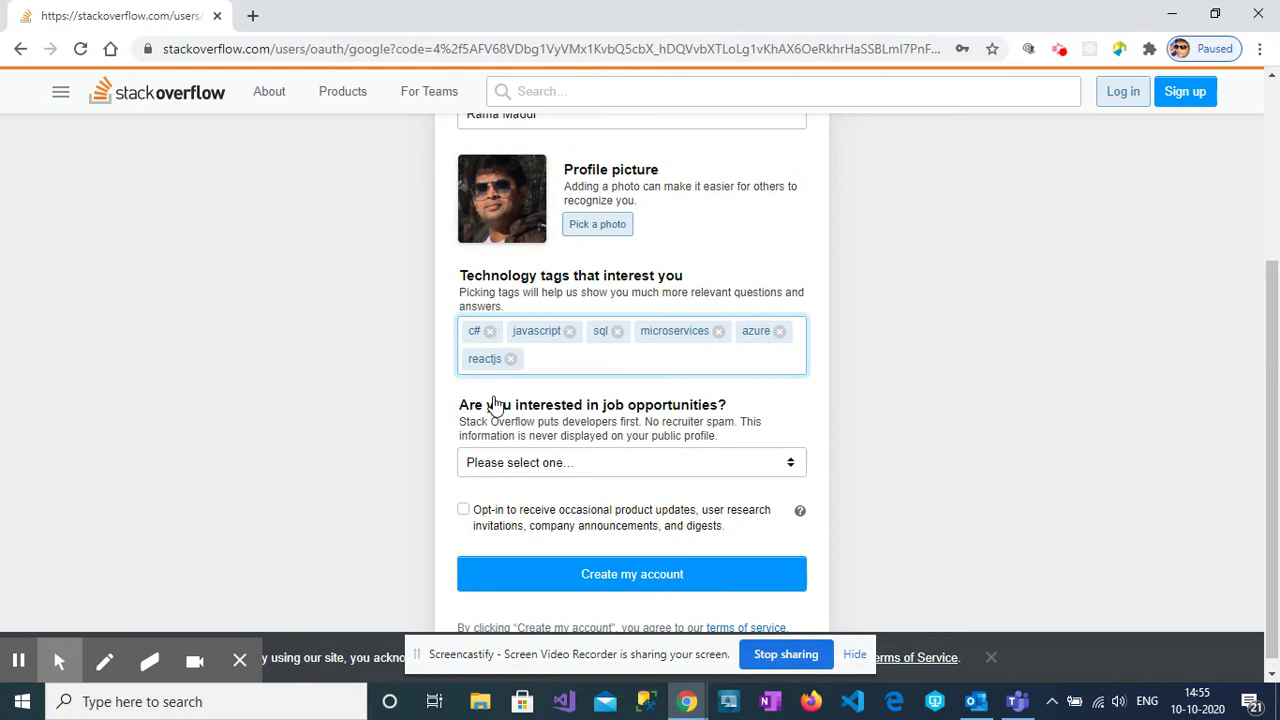
text(Angular)
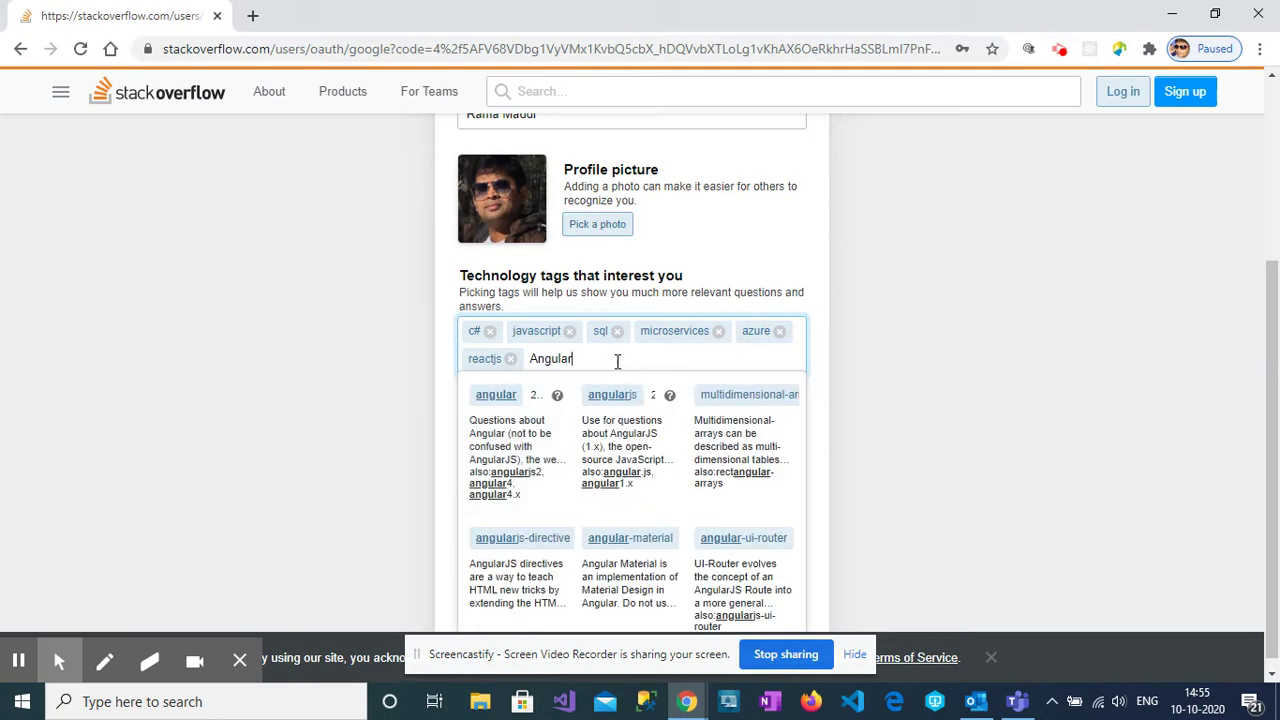
click(488, 397)
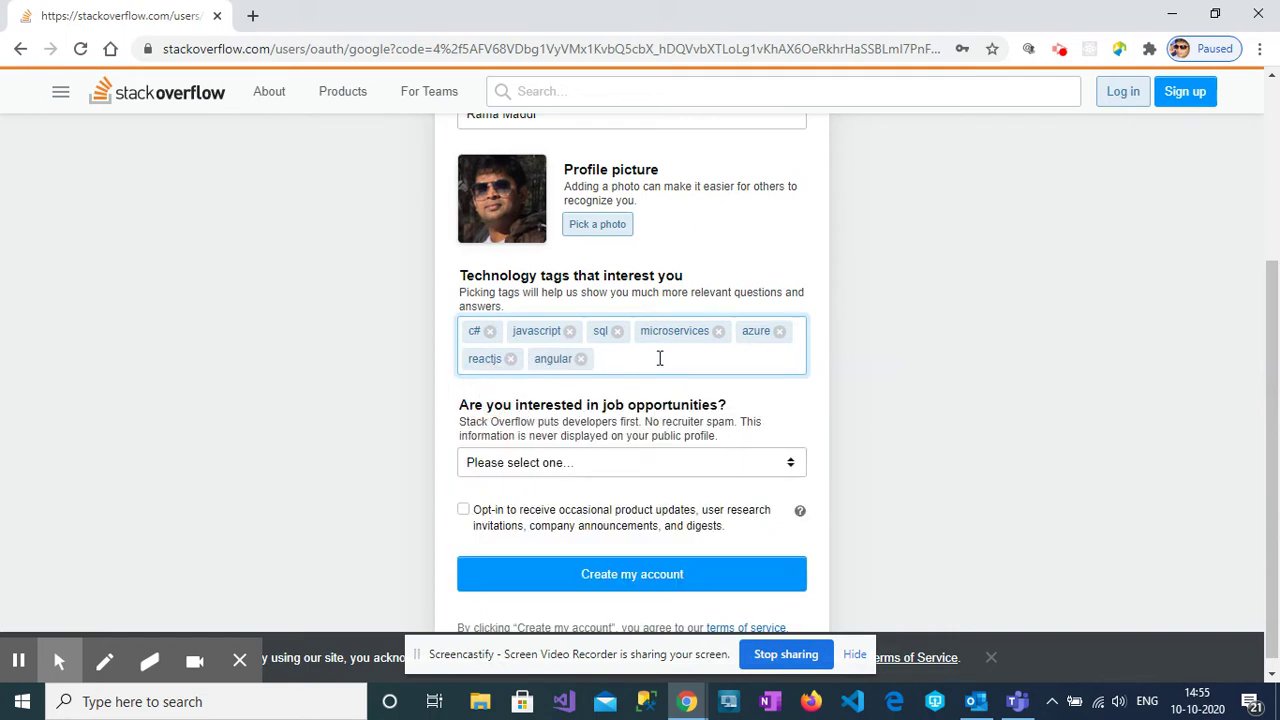
Add the docker, node.js and entity-framework interest tags.
text(Docker)
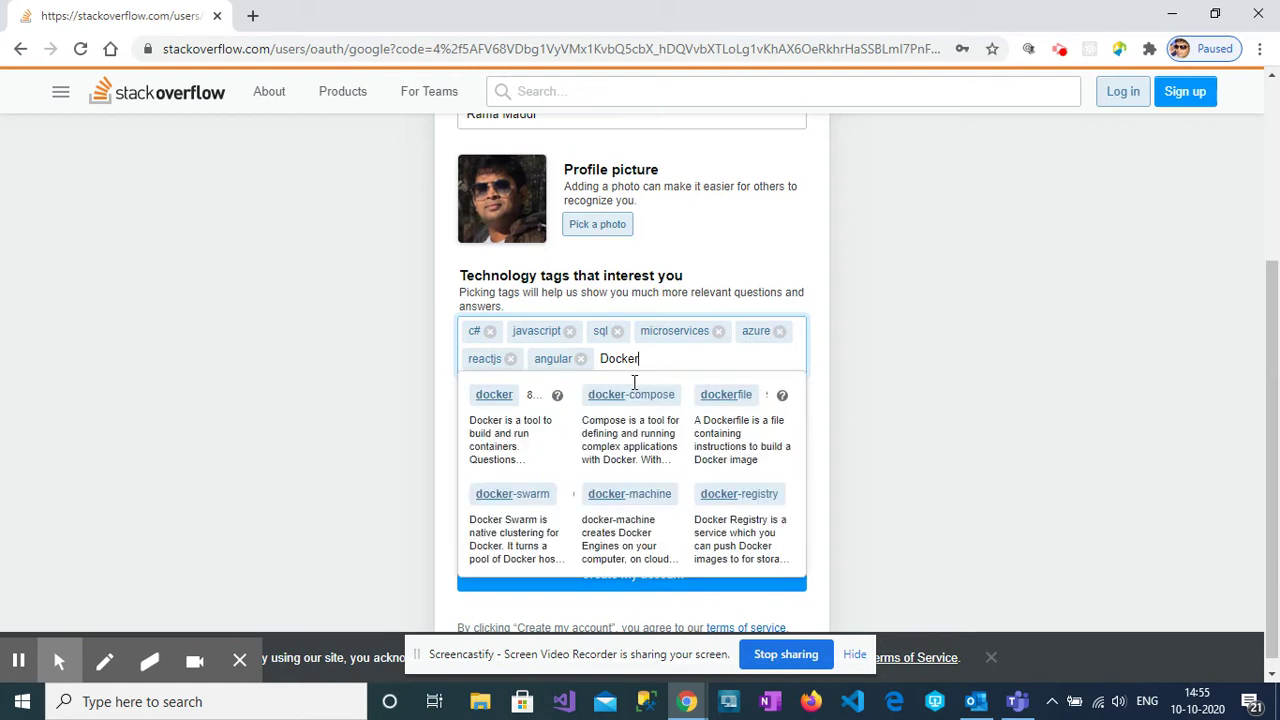
click(505, 396)
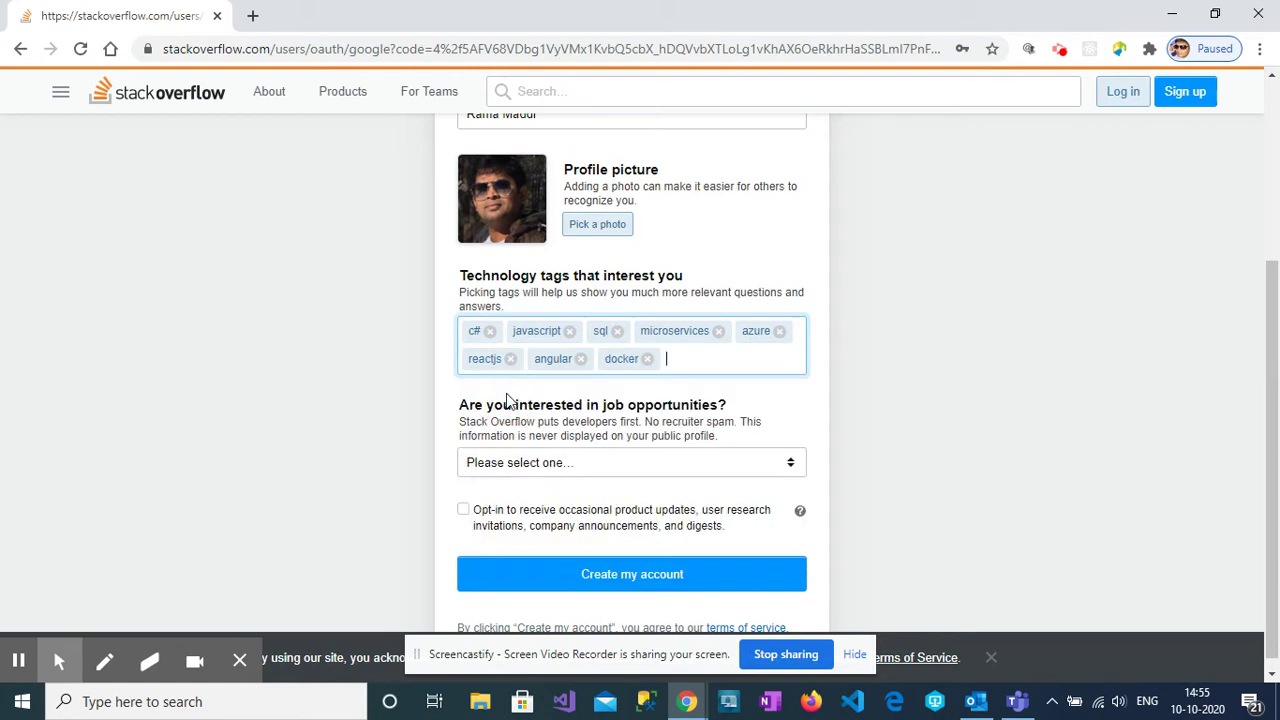
text(Node)
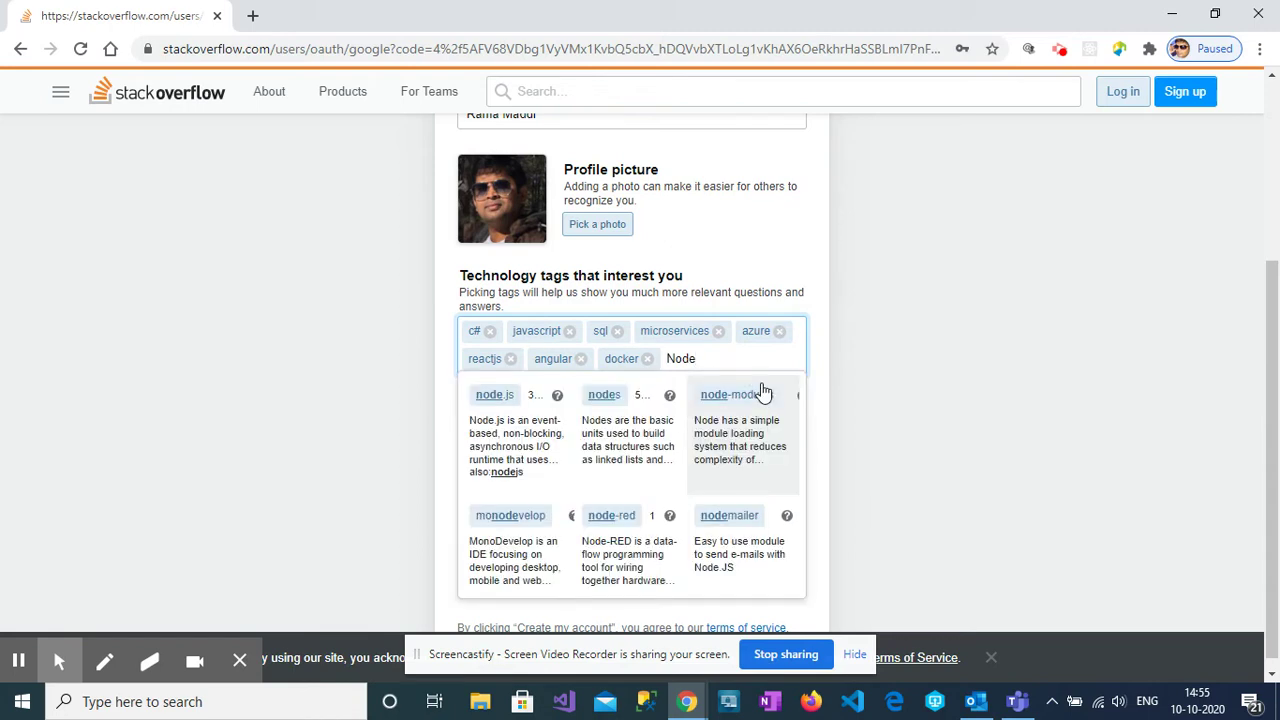
text(js)
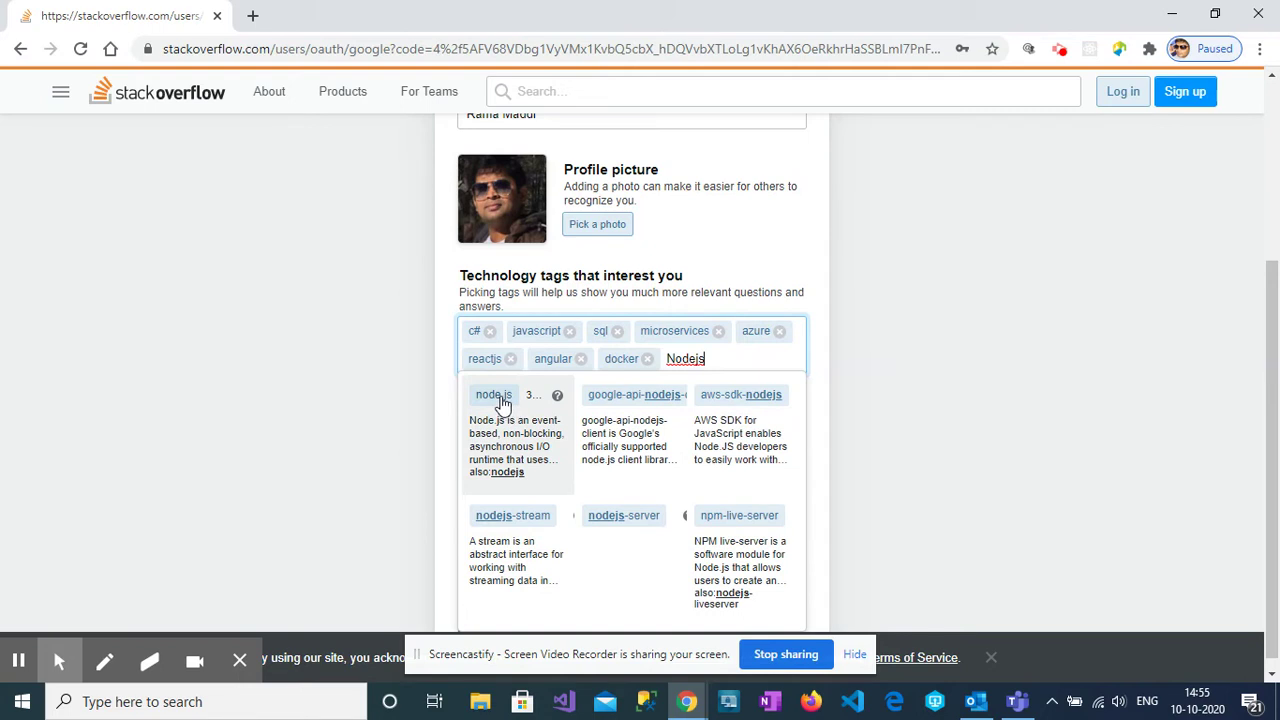
click(498, 400)
text(Entity)
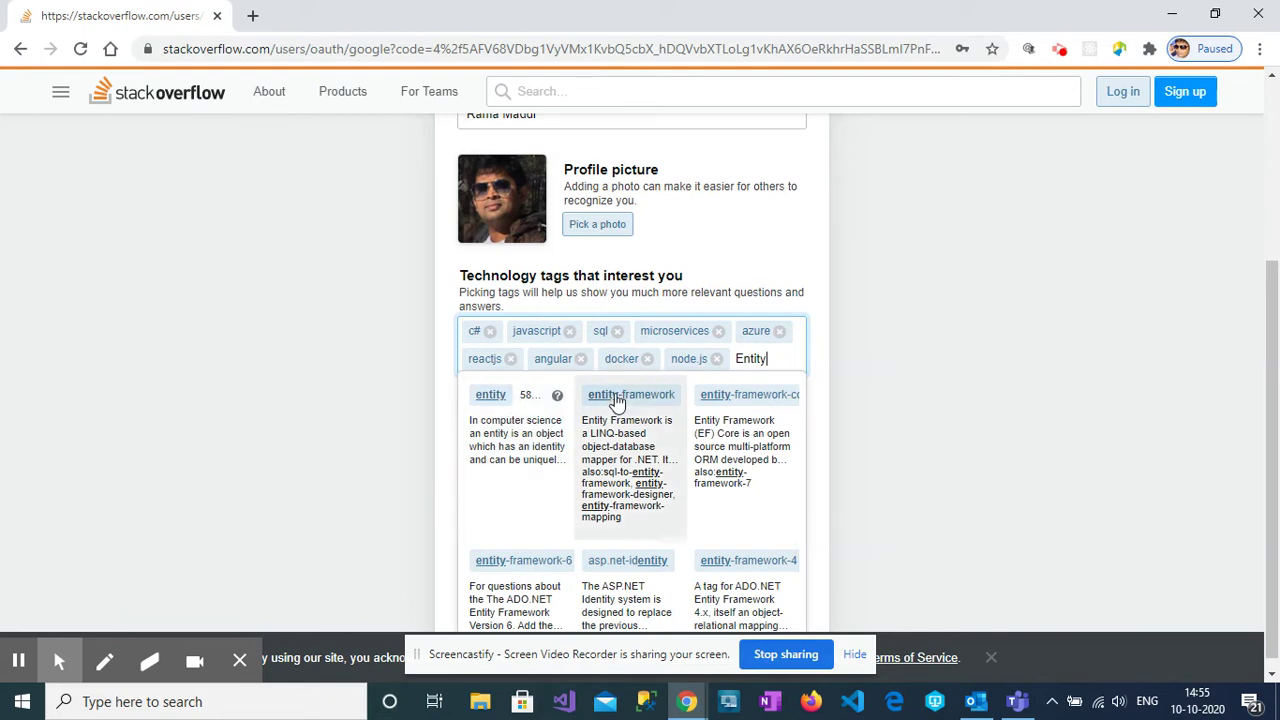
click(617, 401)
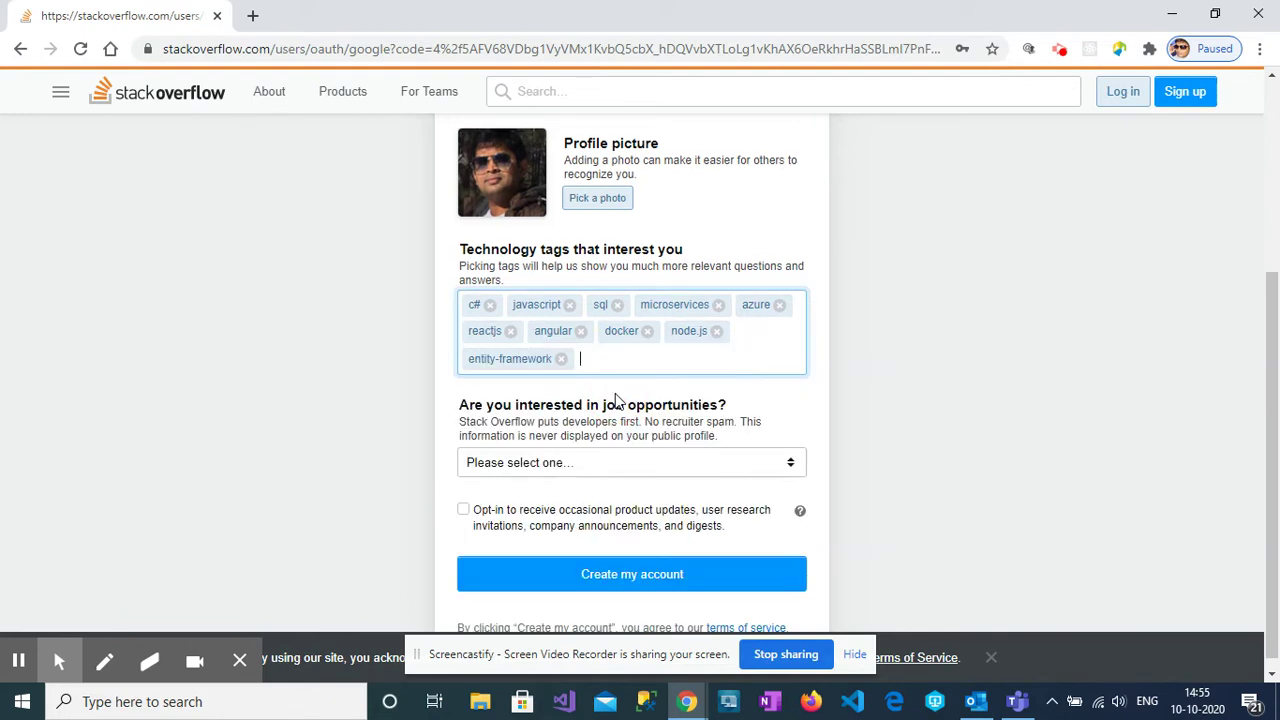
click(791, 466)
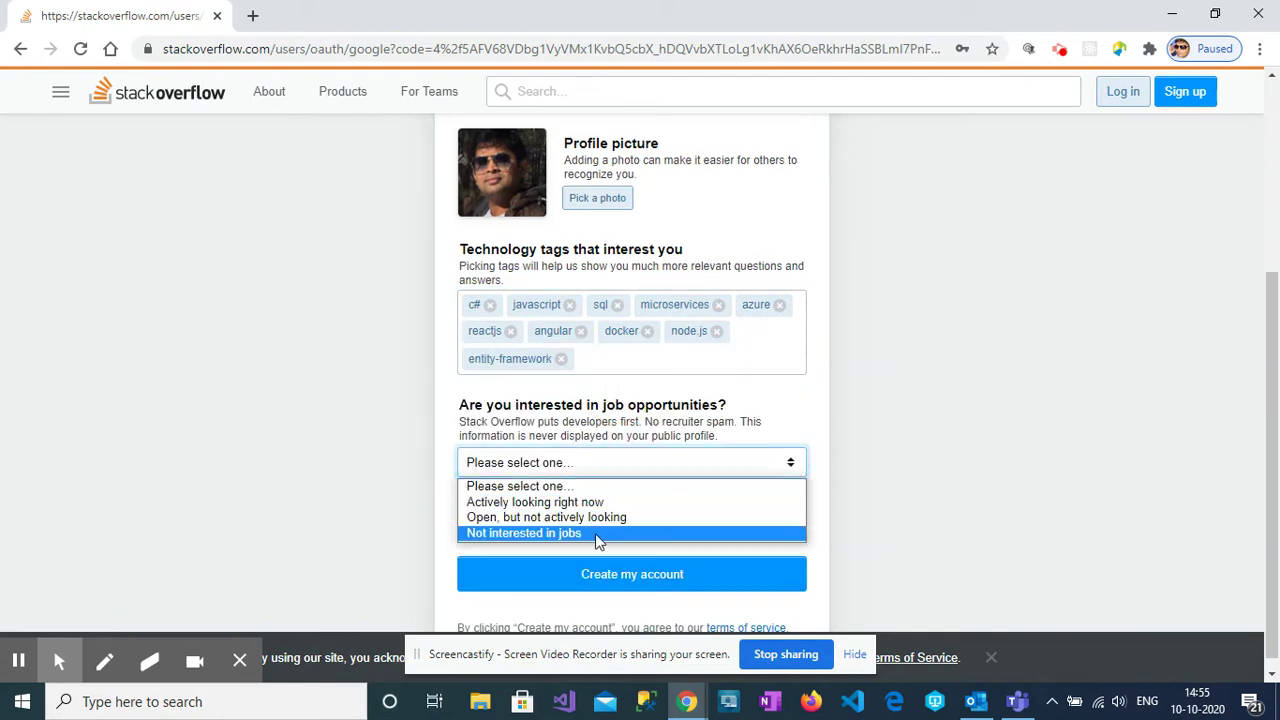
Set job interest to 'Open, but not actively looking' and create the account.
click(617, 518)
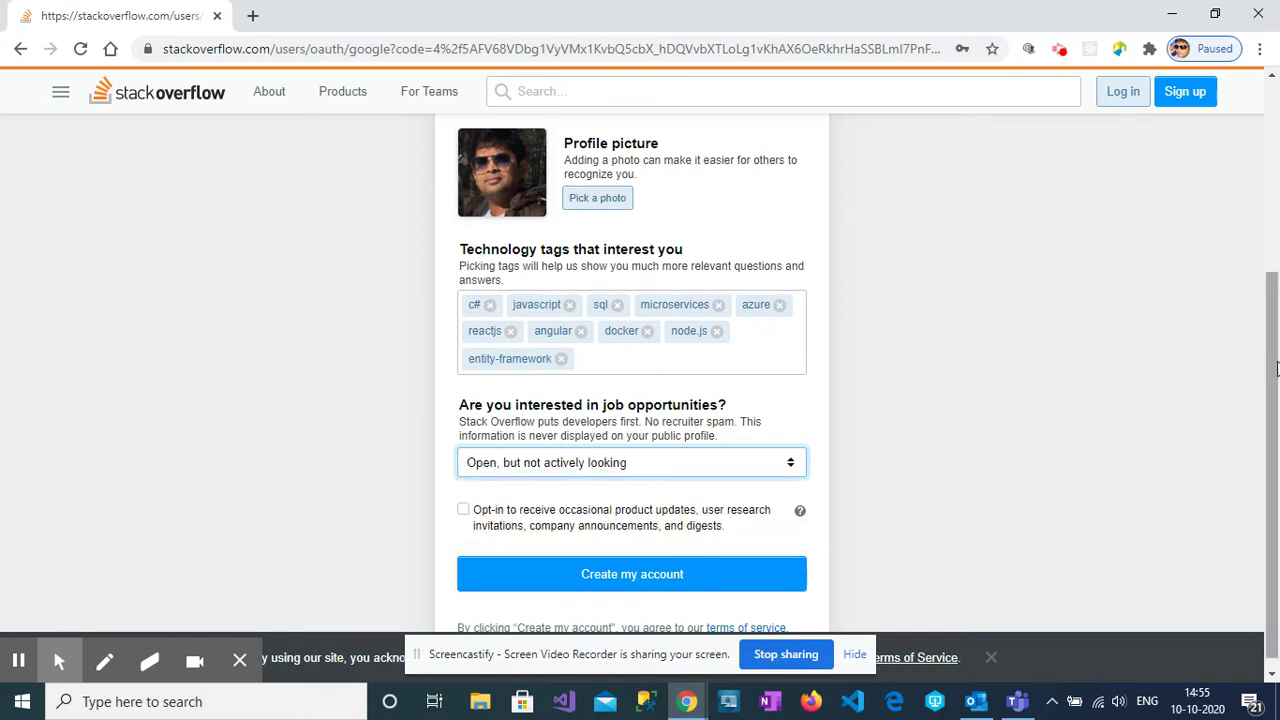
drag(1276, 370, 1276, 436)
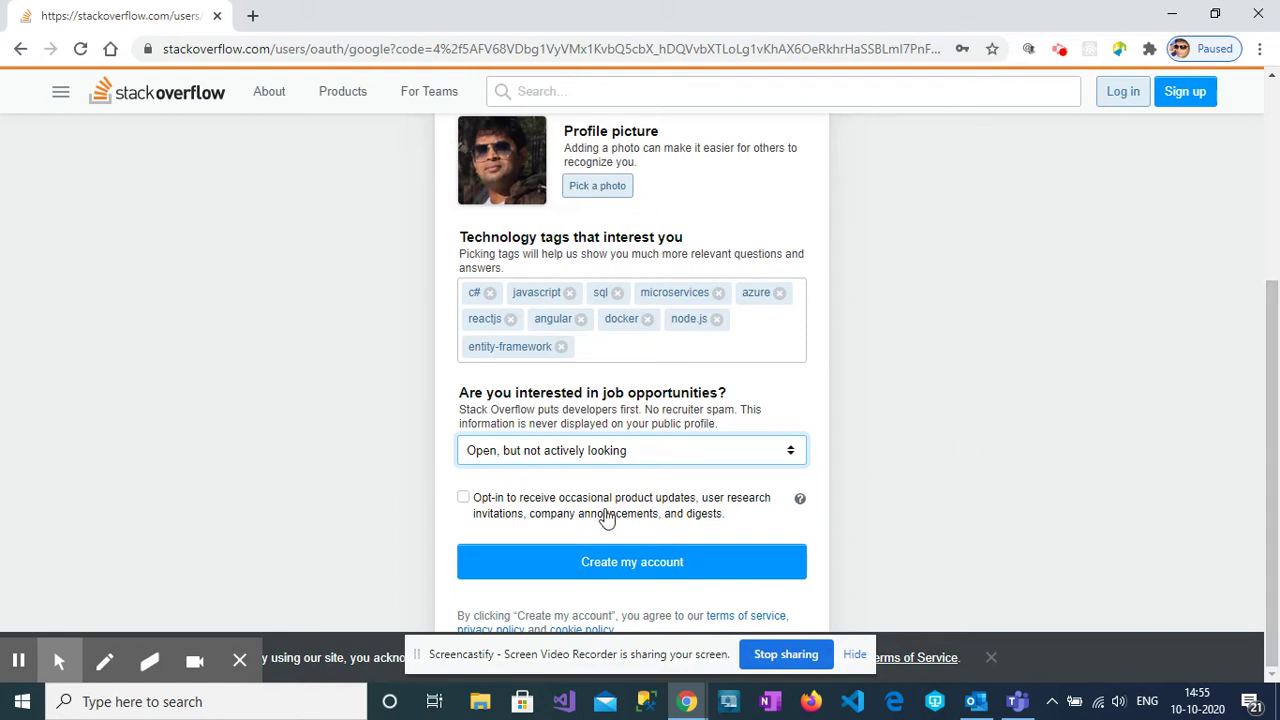
click(640, 572)
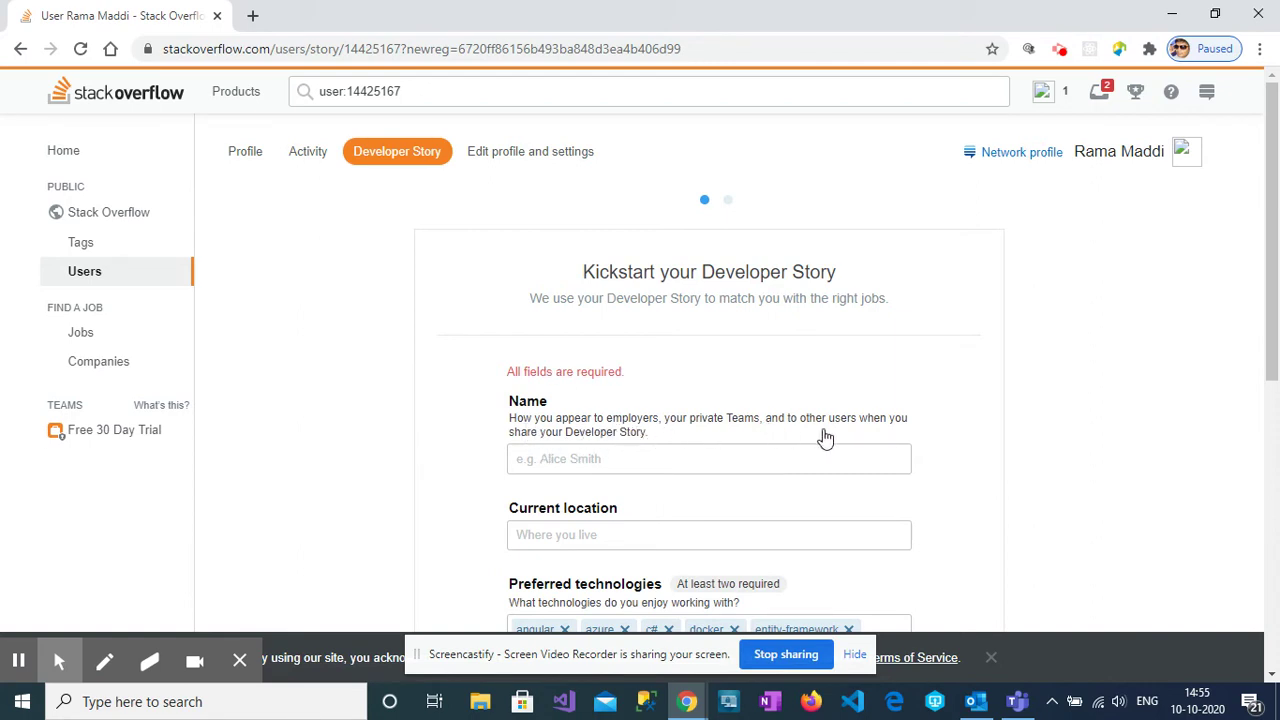
Fill the Developer Story name from the saved autofill suggestion.
click(589, 463)
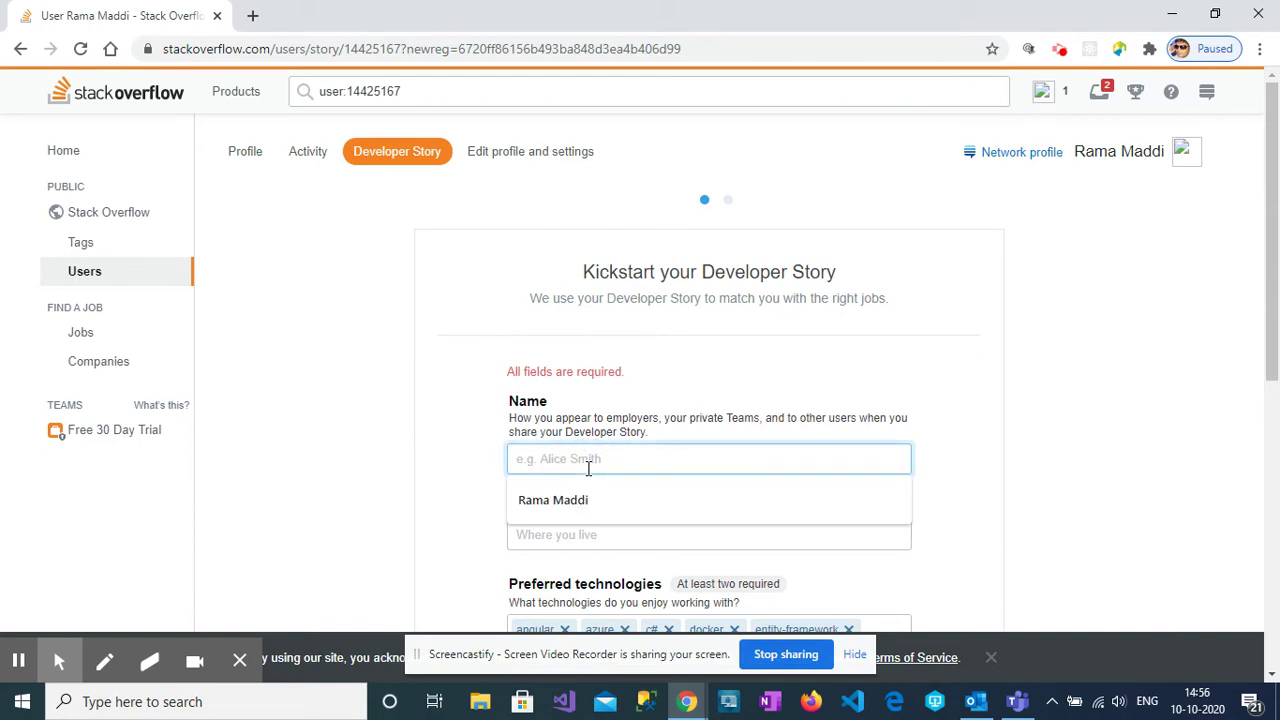
click(560, 510)
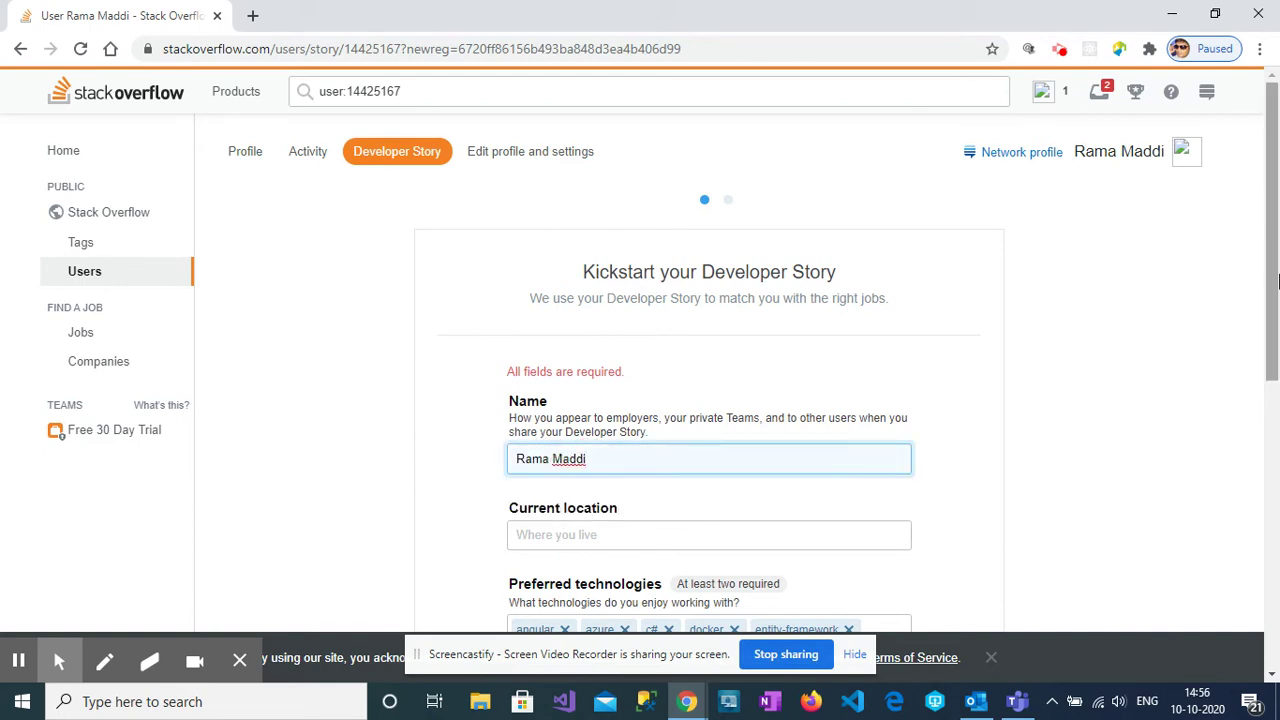
scroll(1262, 275, down, 3)
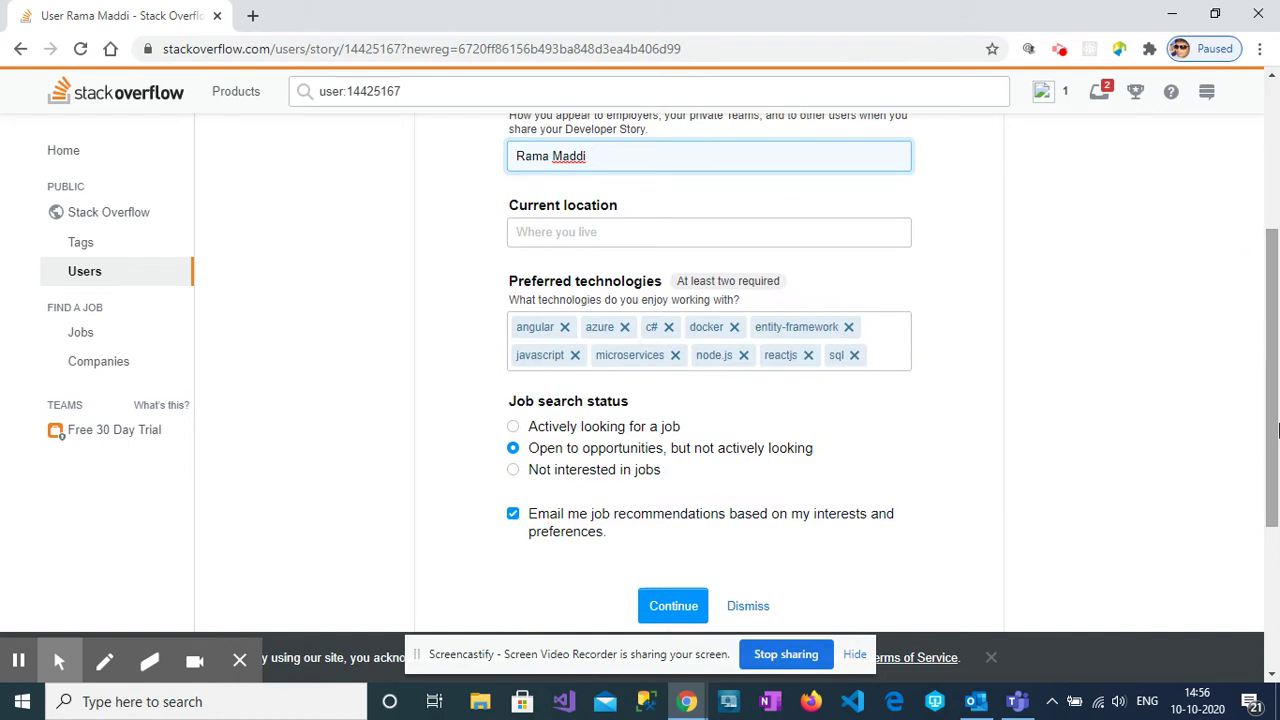
Set location to Bangalore, Karnataka, India and turn off job-recommendation emails.
click(584, 235)
text(B)
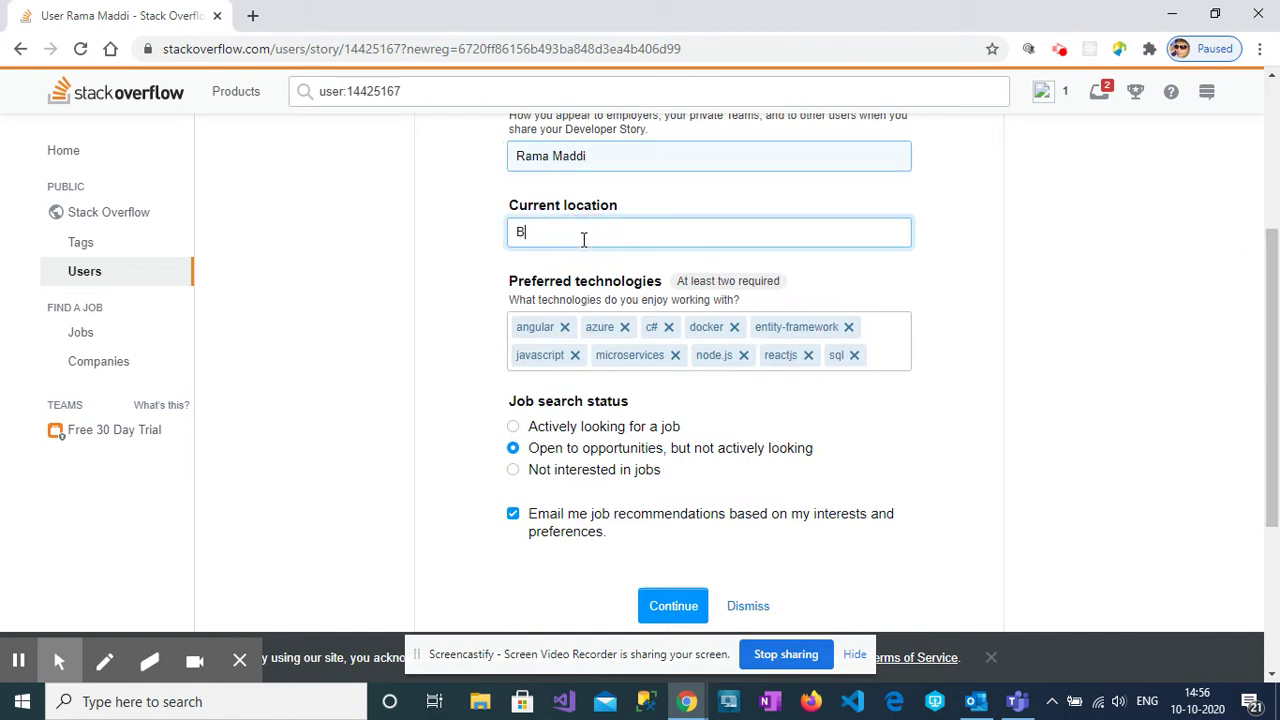
text(an)
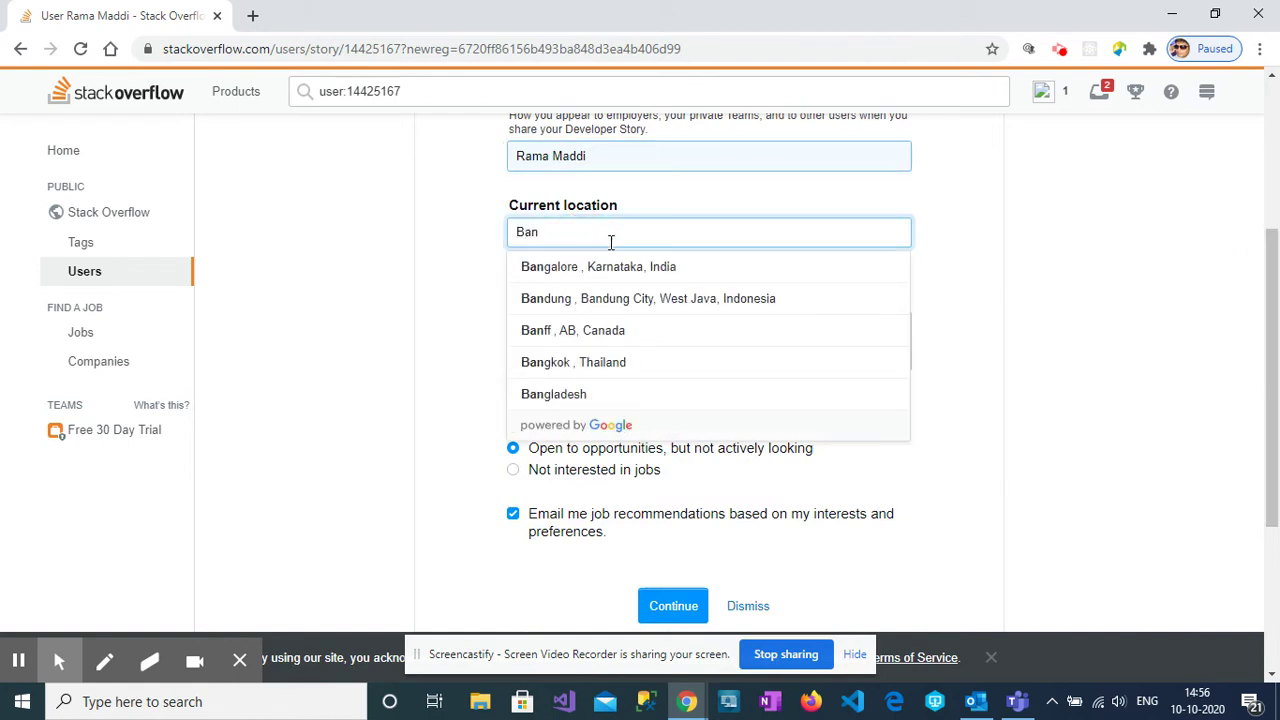
click(599, 268)
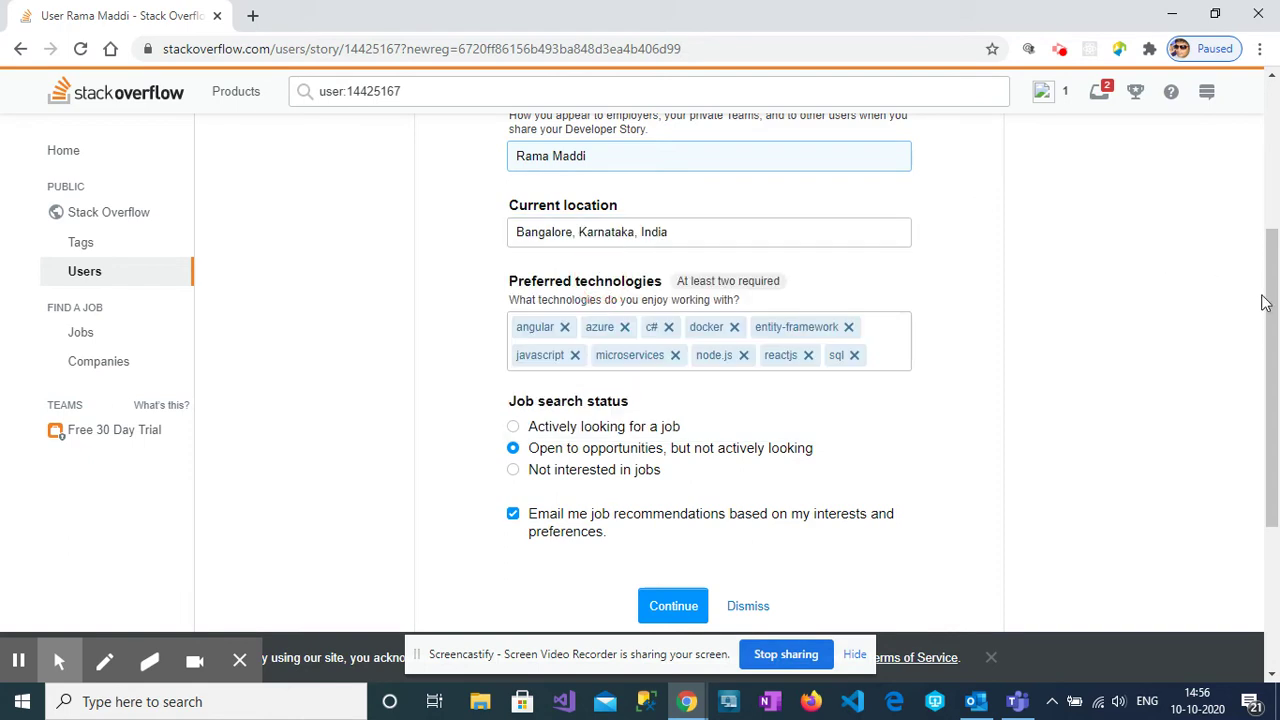
drag(1268, 296, 1277, 372)
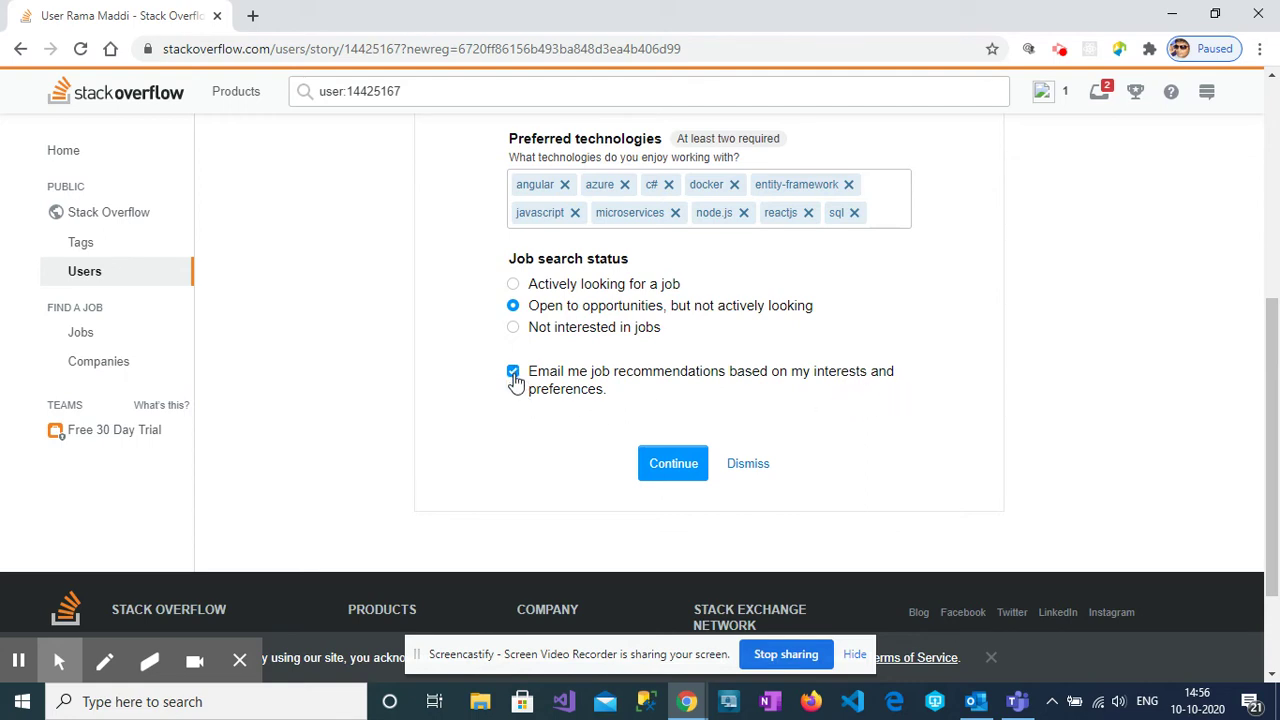
click(513, 375)
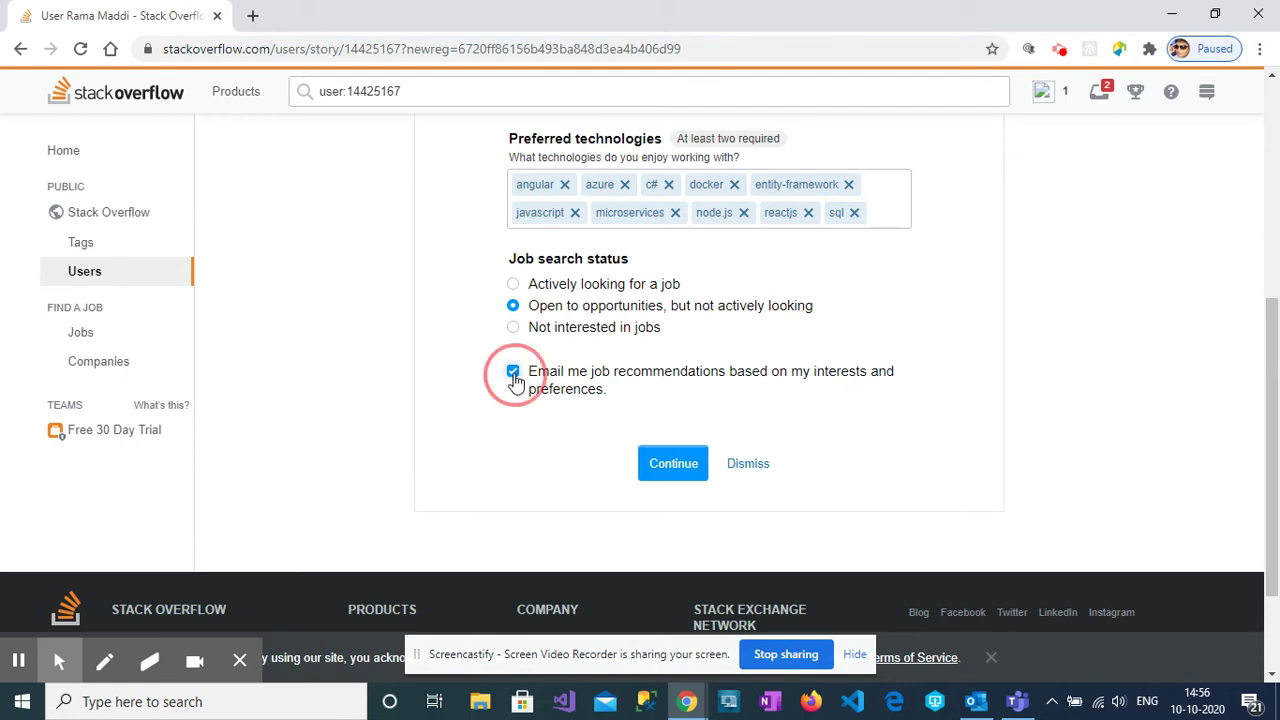
click(675, 464)
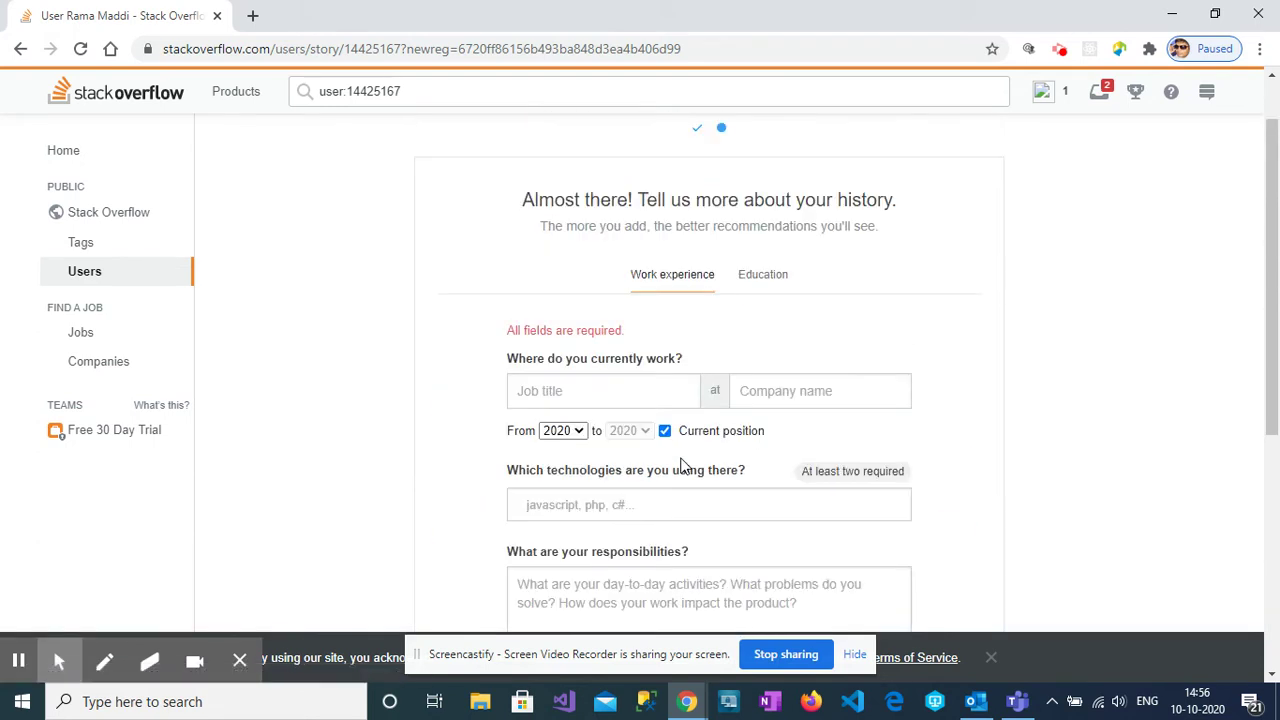
Enter the current job: Technical Architect at Cloud Collab Technologies, from 2019.
click(561, 393)
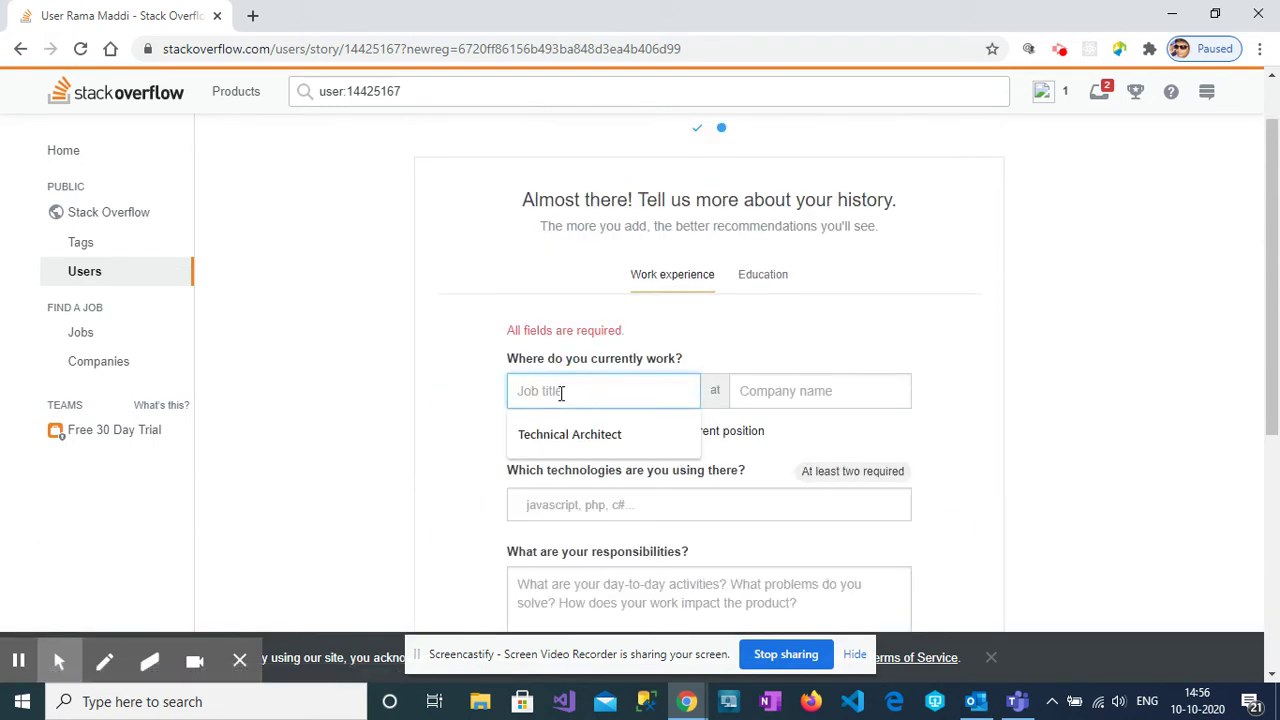
click(588, 440)
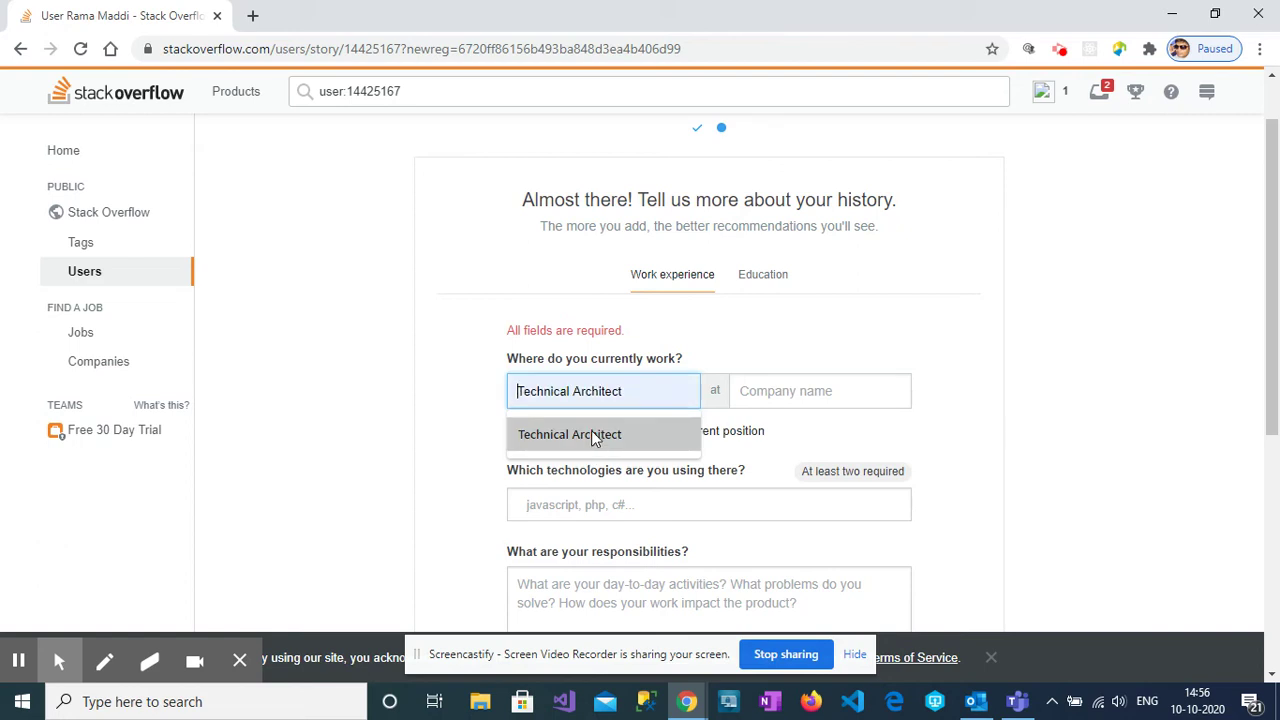
click(767, 395)
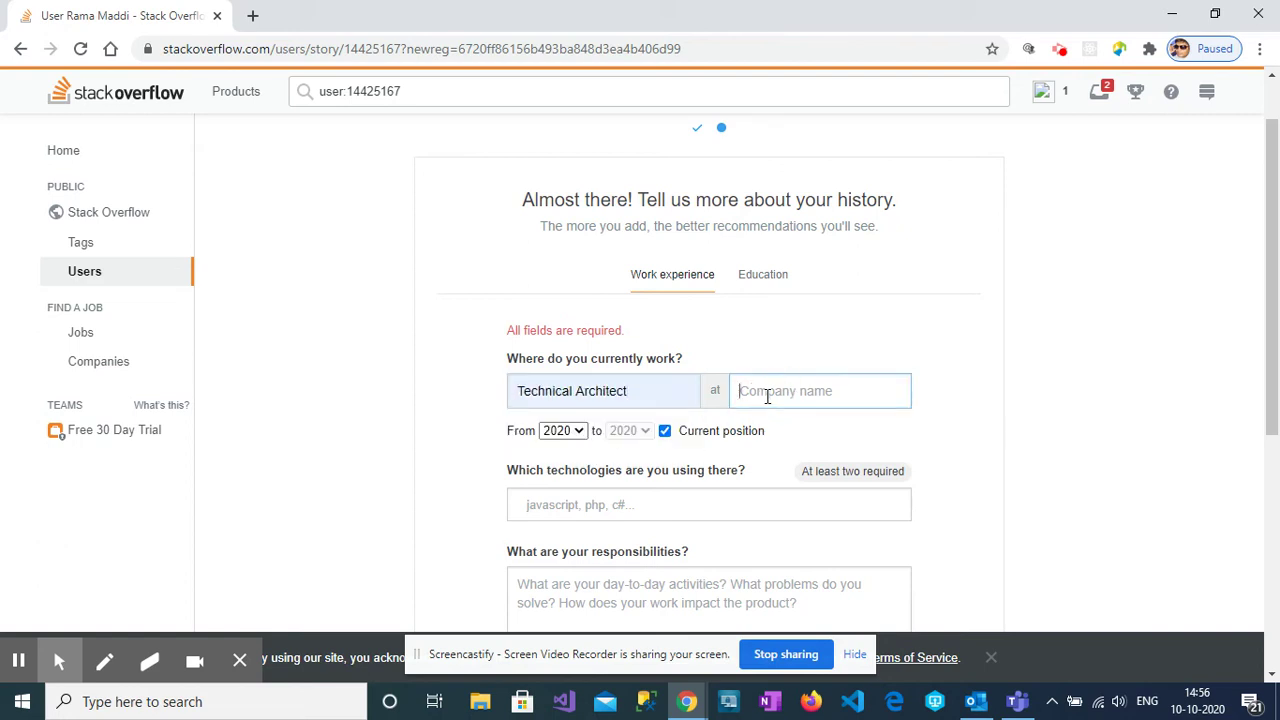
text(C)
text(loud )
text(Colla)
text(b Technologie)
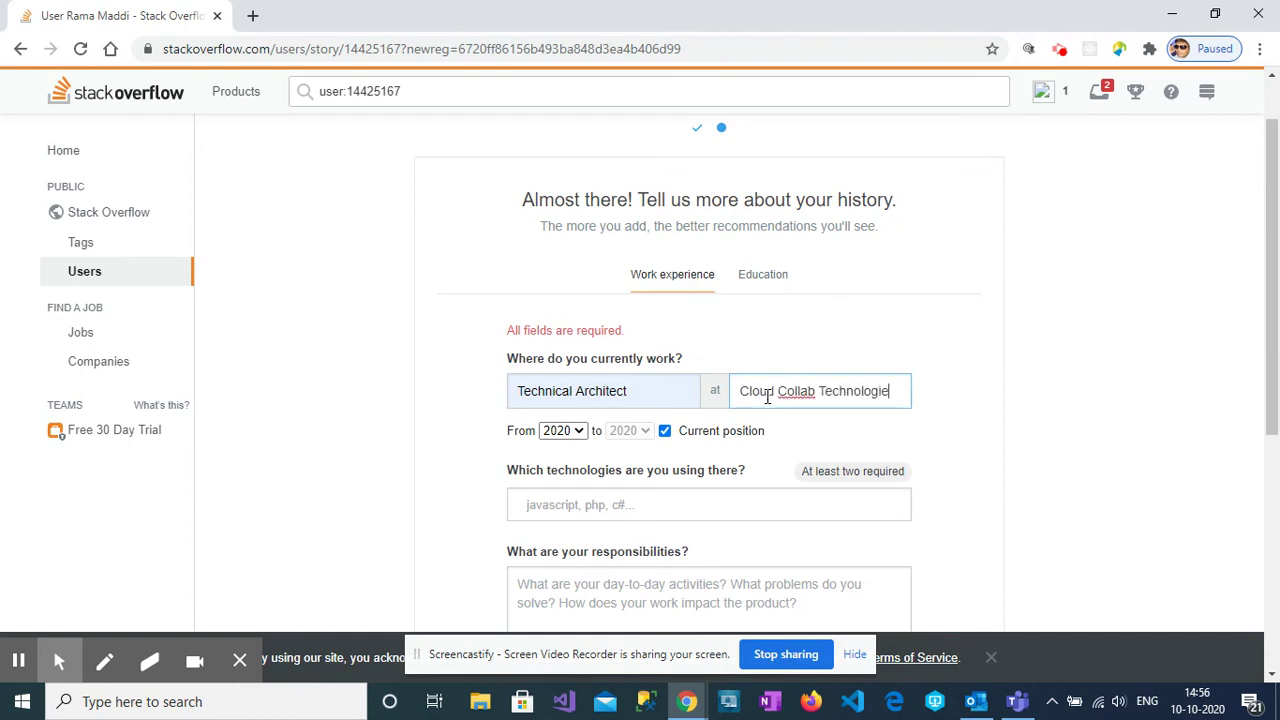
text(s)
click(575, 432)
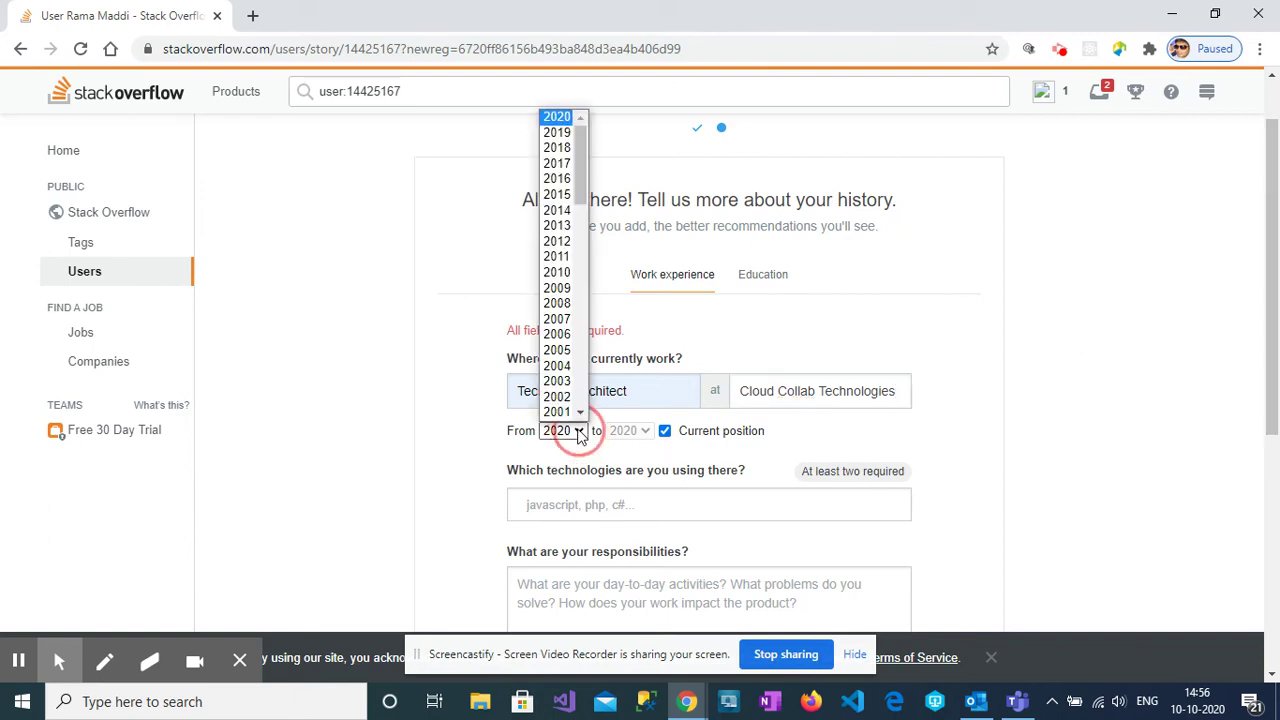
click(560, 132)
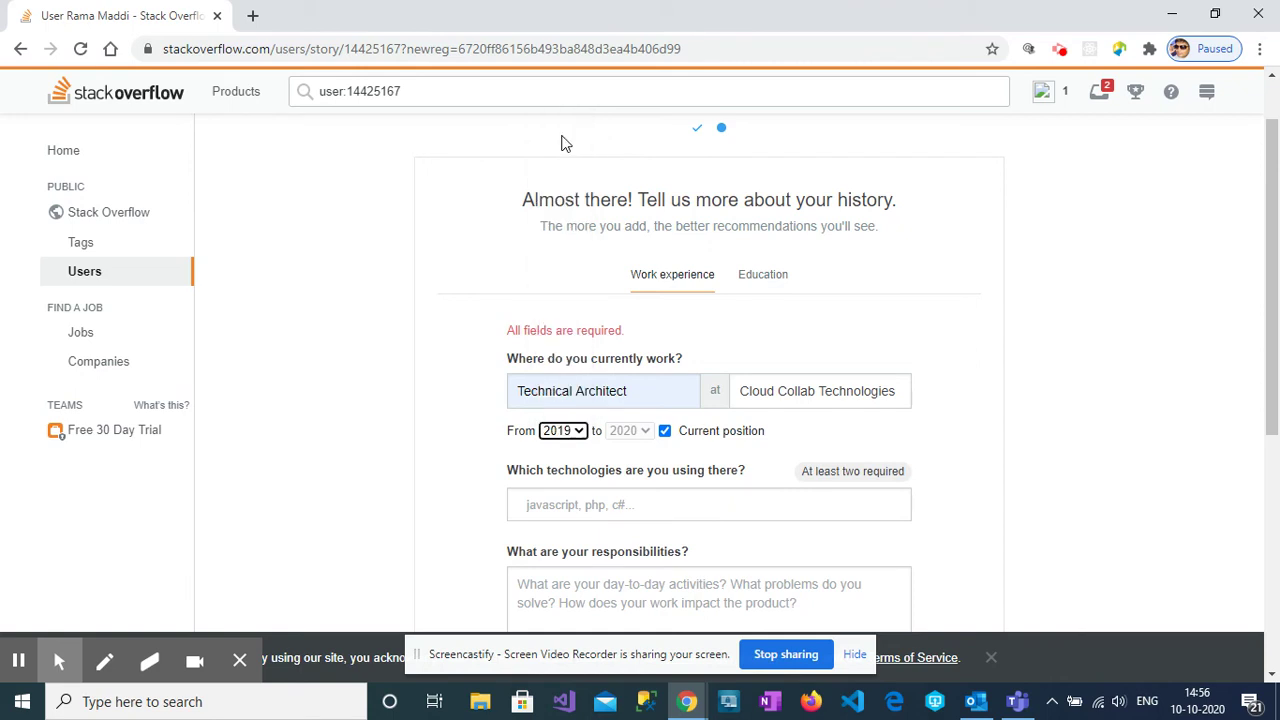
drag(1275, 338, 1275, 416)
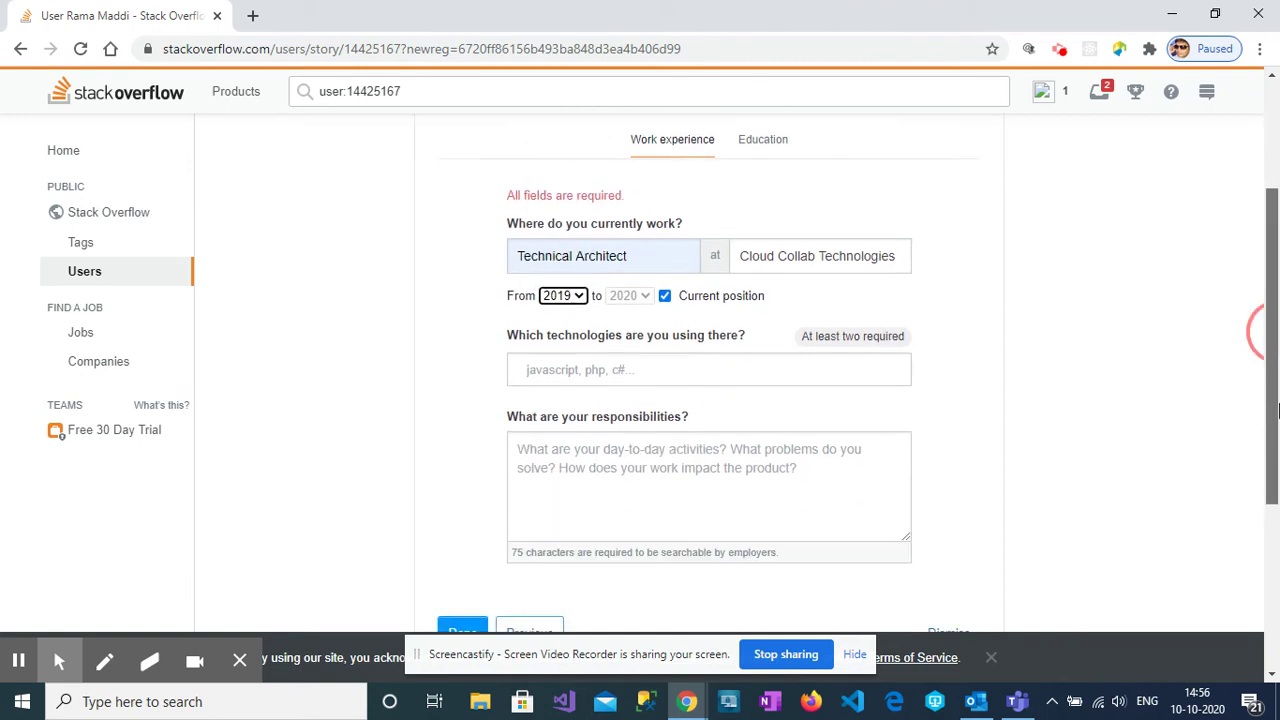
click(598, 357)
Add c#, angular and sql as technology chips for the current job.
text(C)
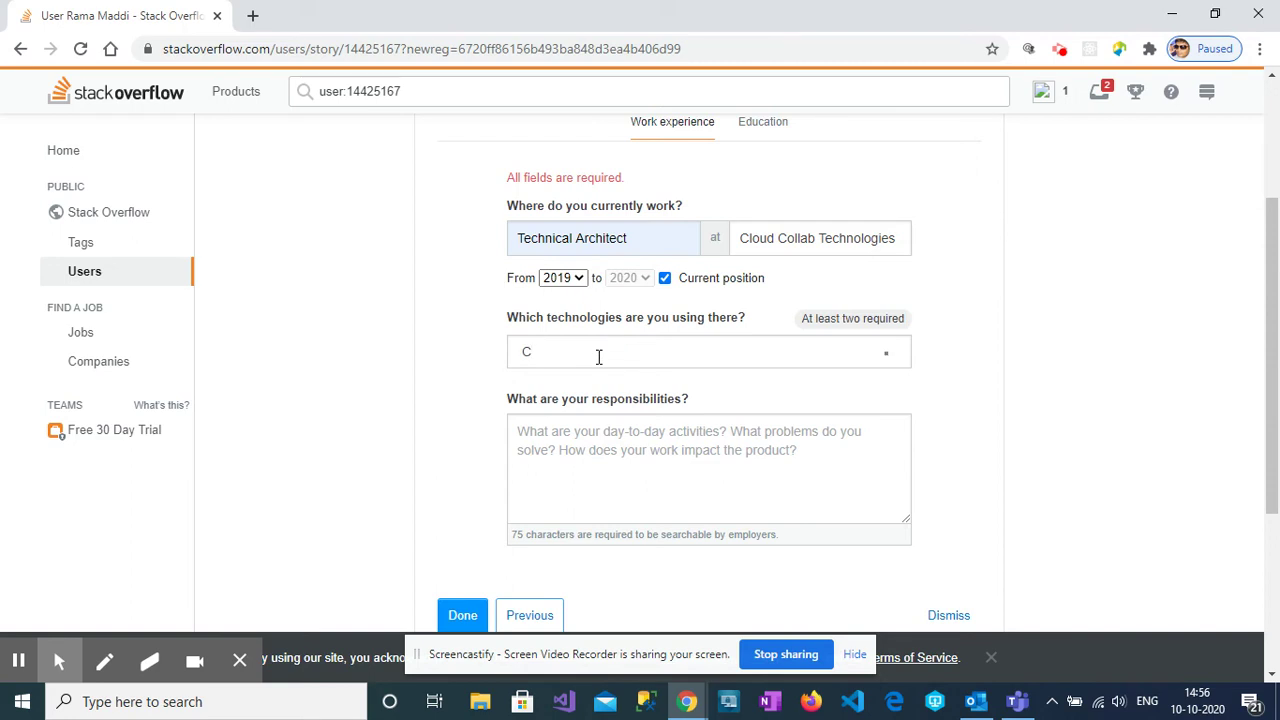
text(#)
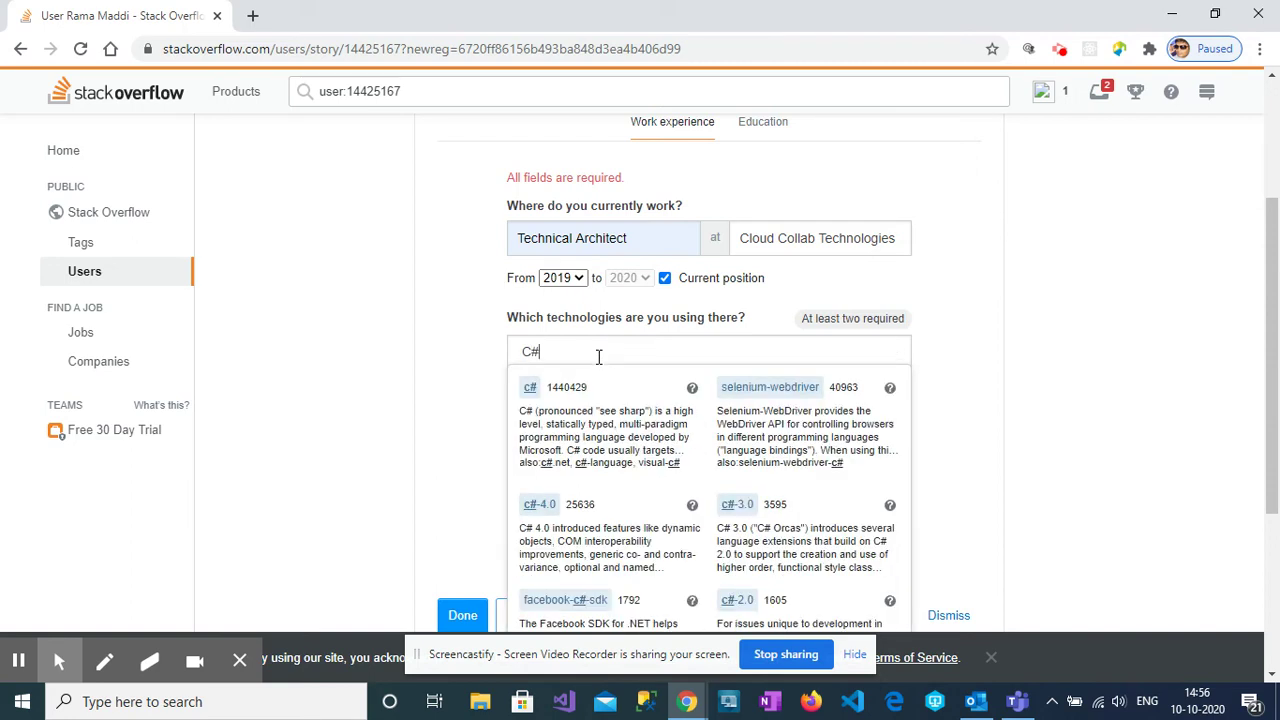
click(530, 387)
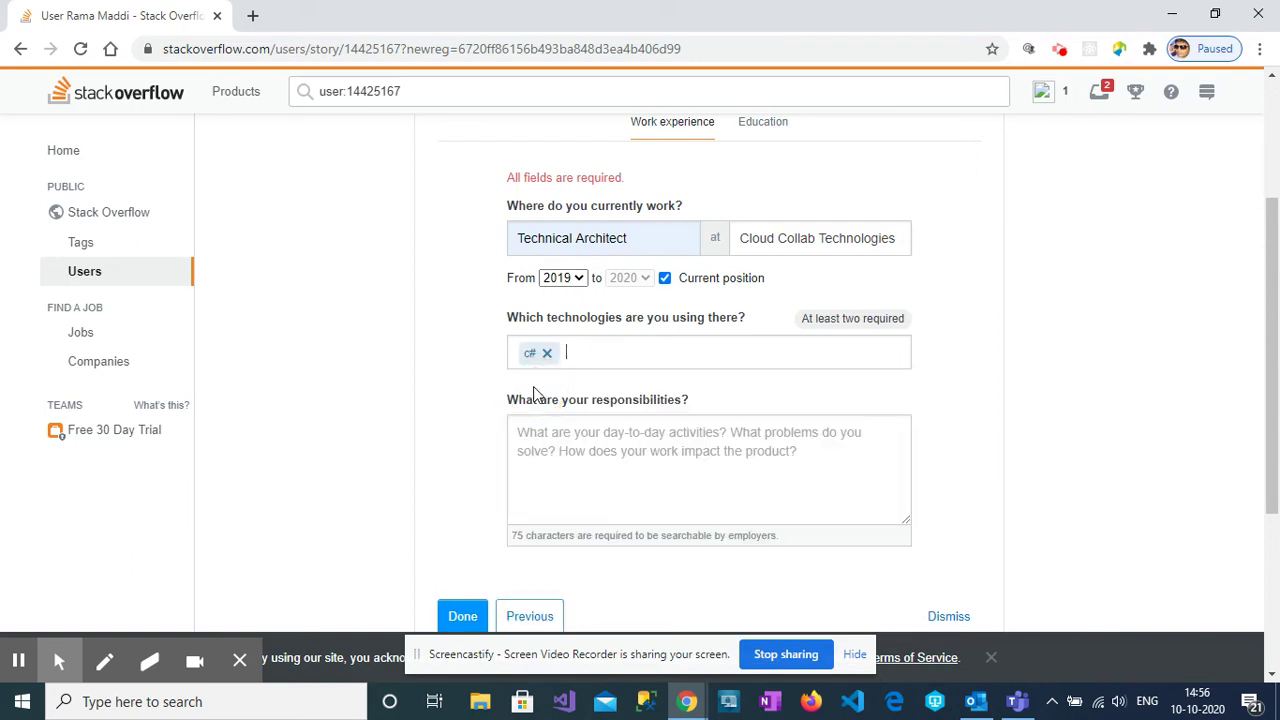
text(An)
text(gular)
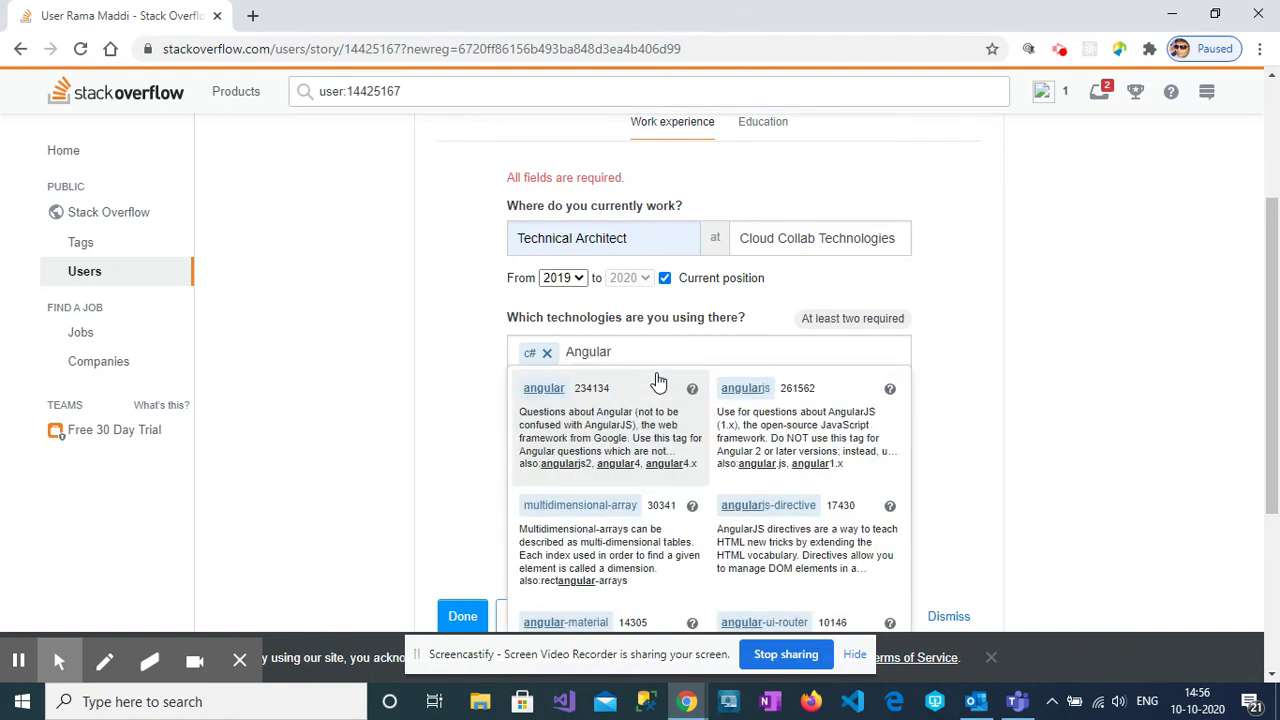
click(543, 393)
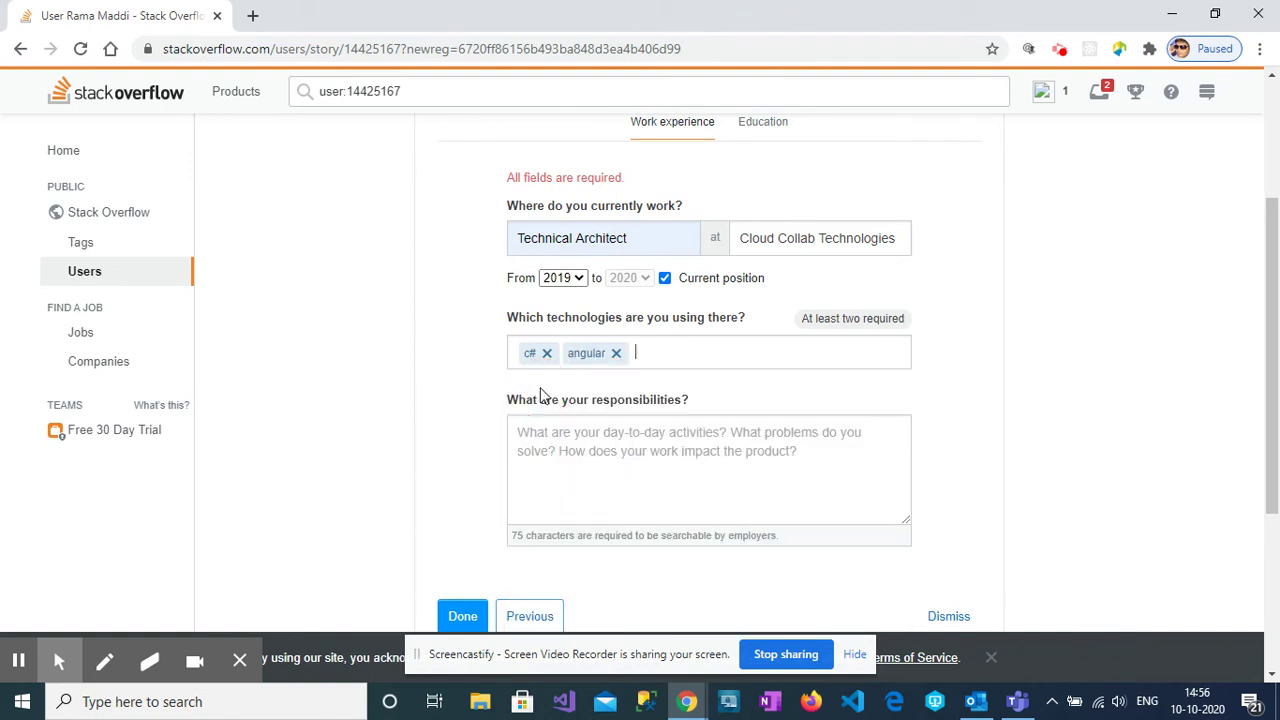
text(S)
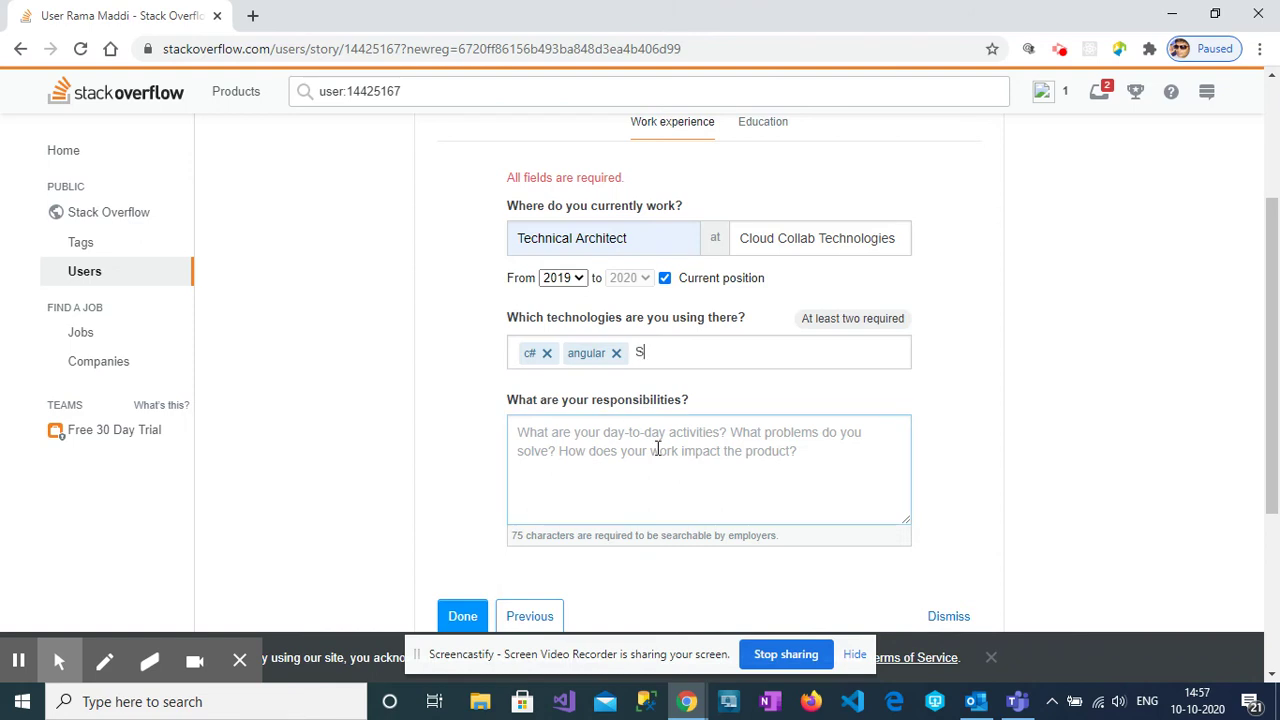
text(QL)
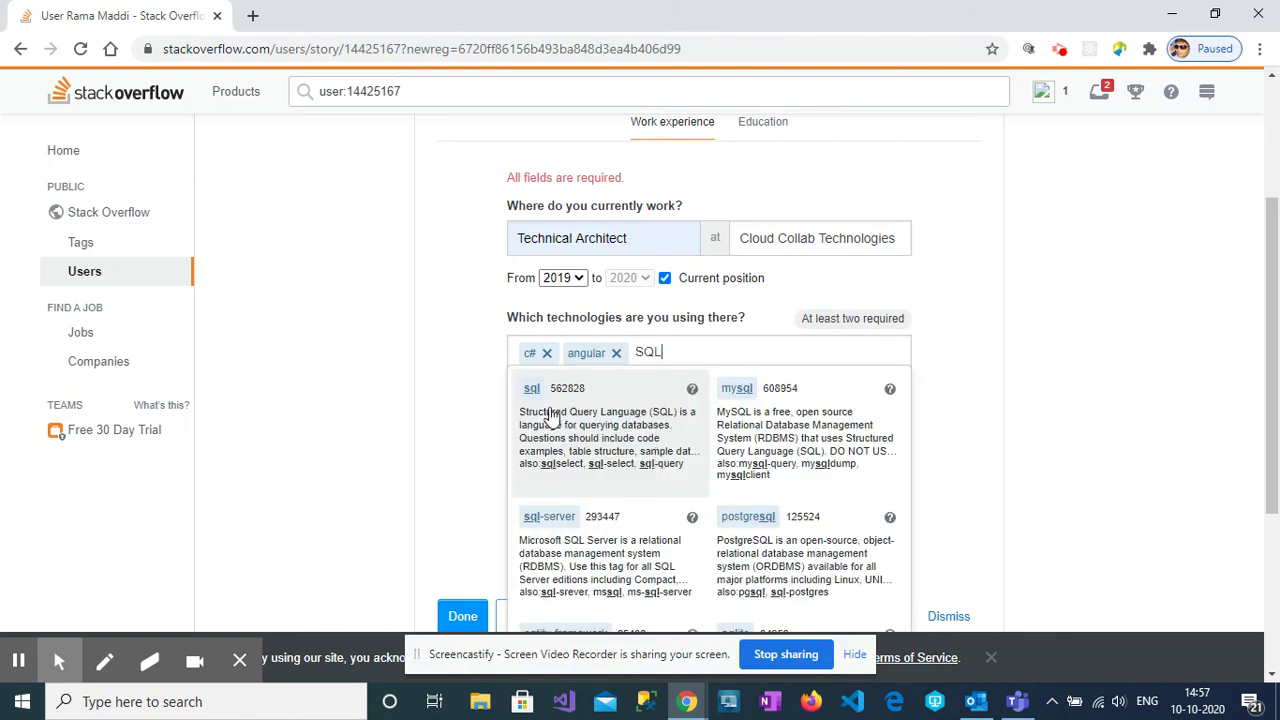
click(532, 389)
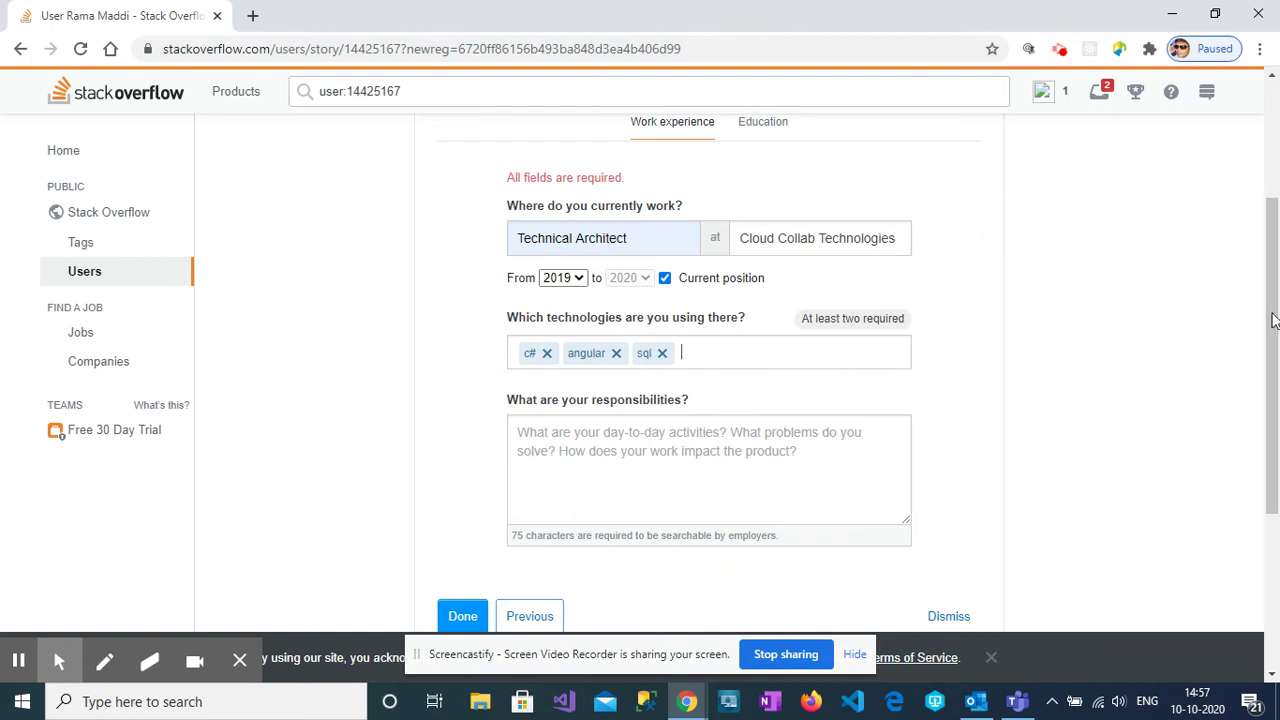
drag(1274, 318, 1274, 378)
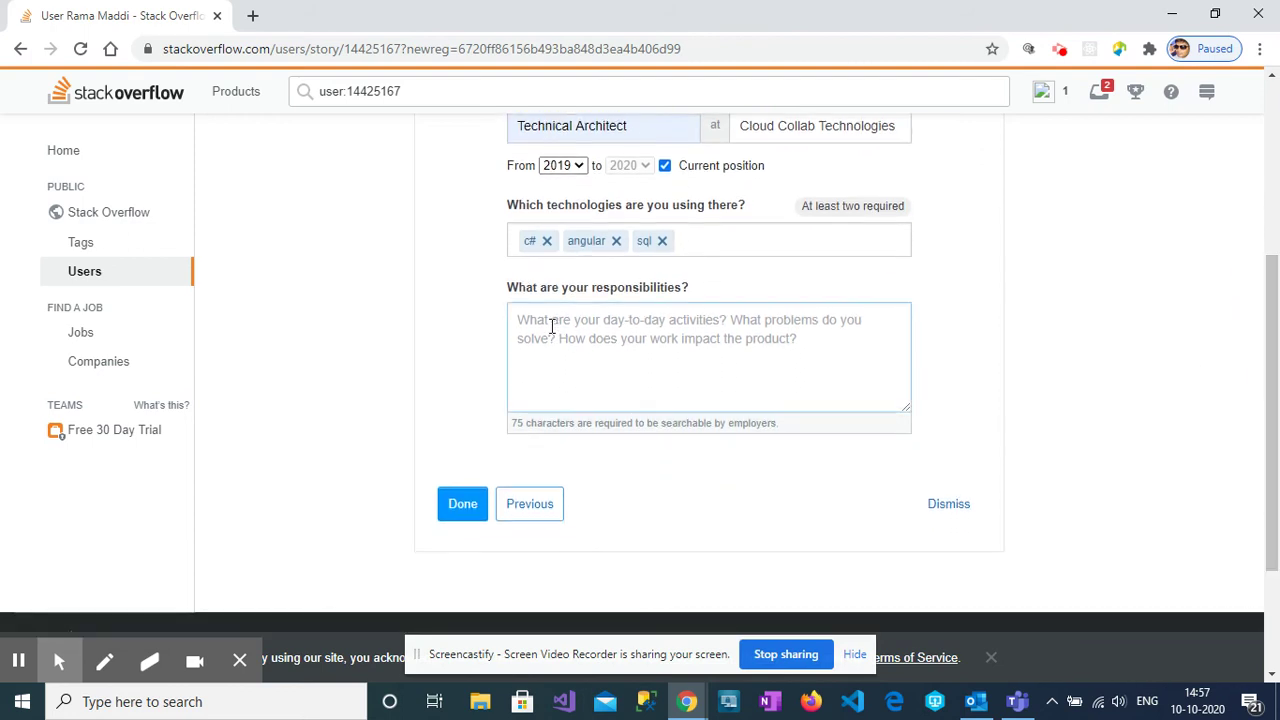
click(551, 326)
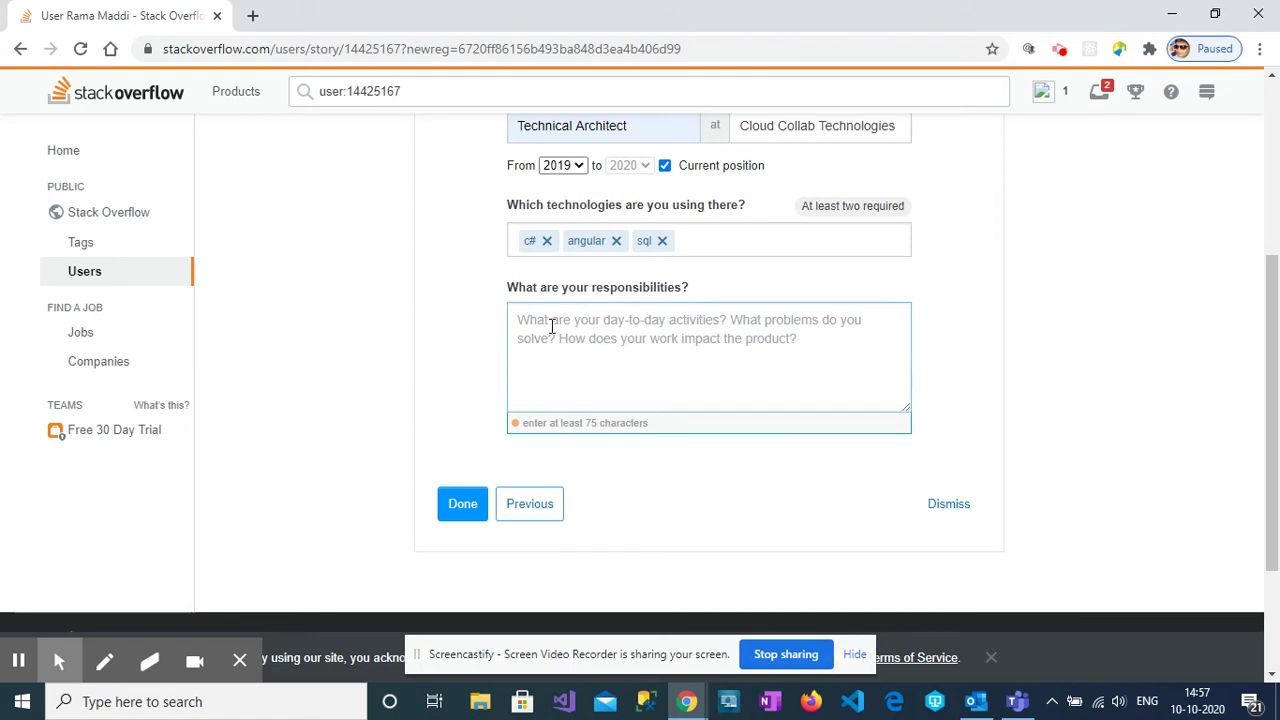
Enter 'Design and Develop Microsoft Technology stack applications' as responsibilities; Done rejects it as too short.
text(Design and)
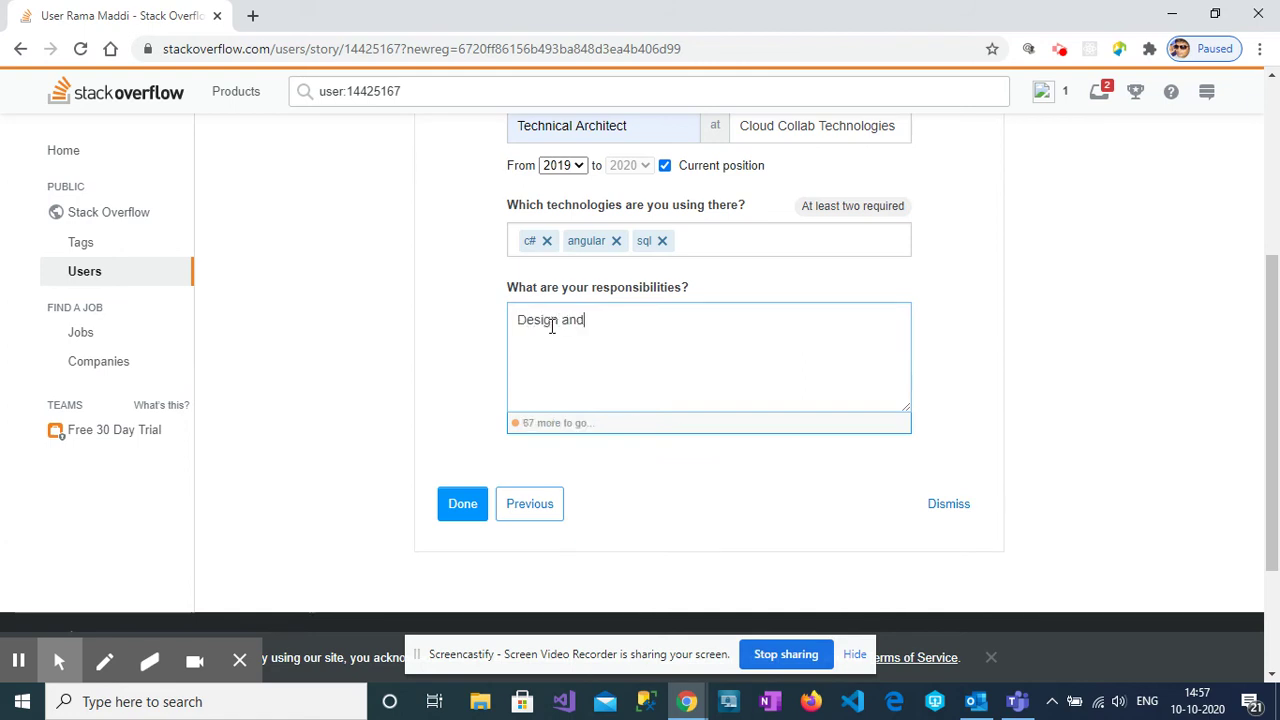
text( Develo)
text(p a)
key(BackSpace)
text(Microsoft )
text(Te)
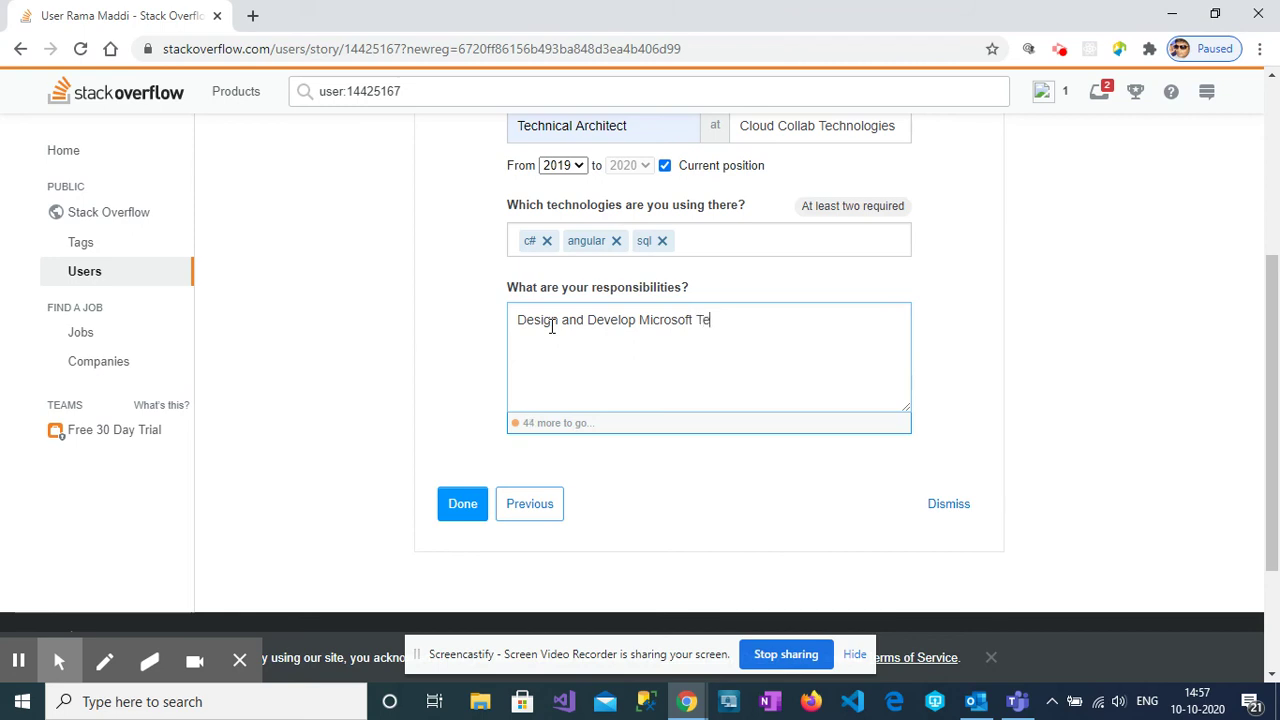
text(ch)
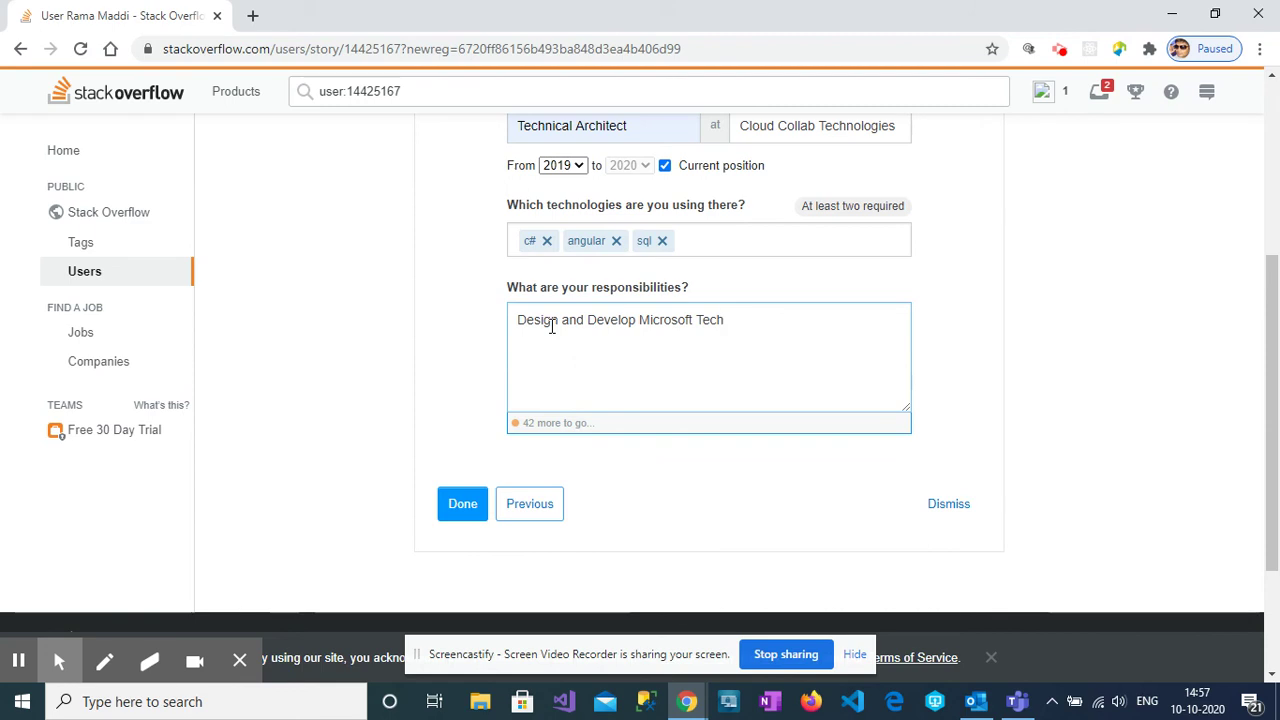
text(nology)
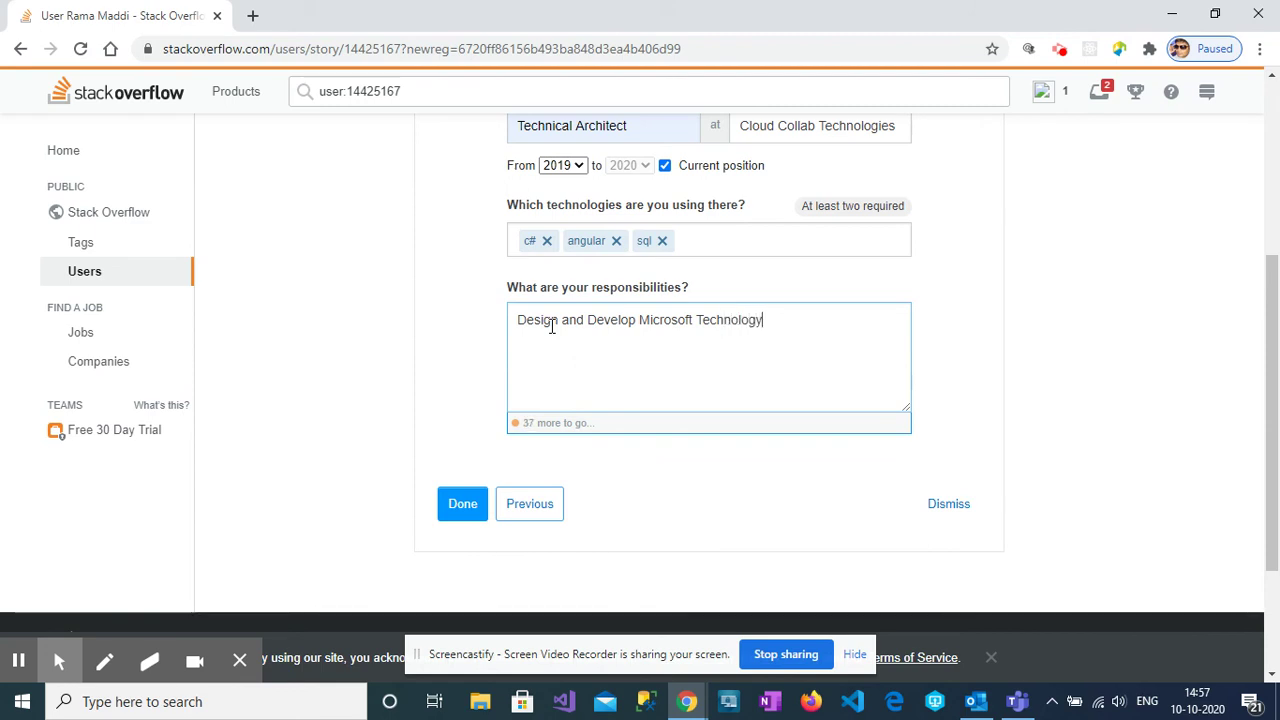
text( stac)
text(k applicat)
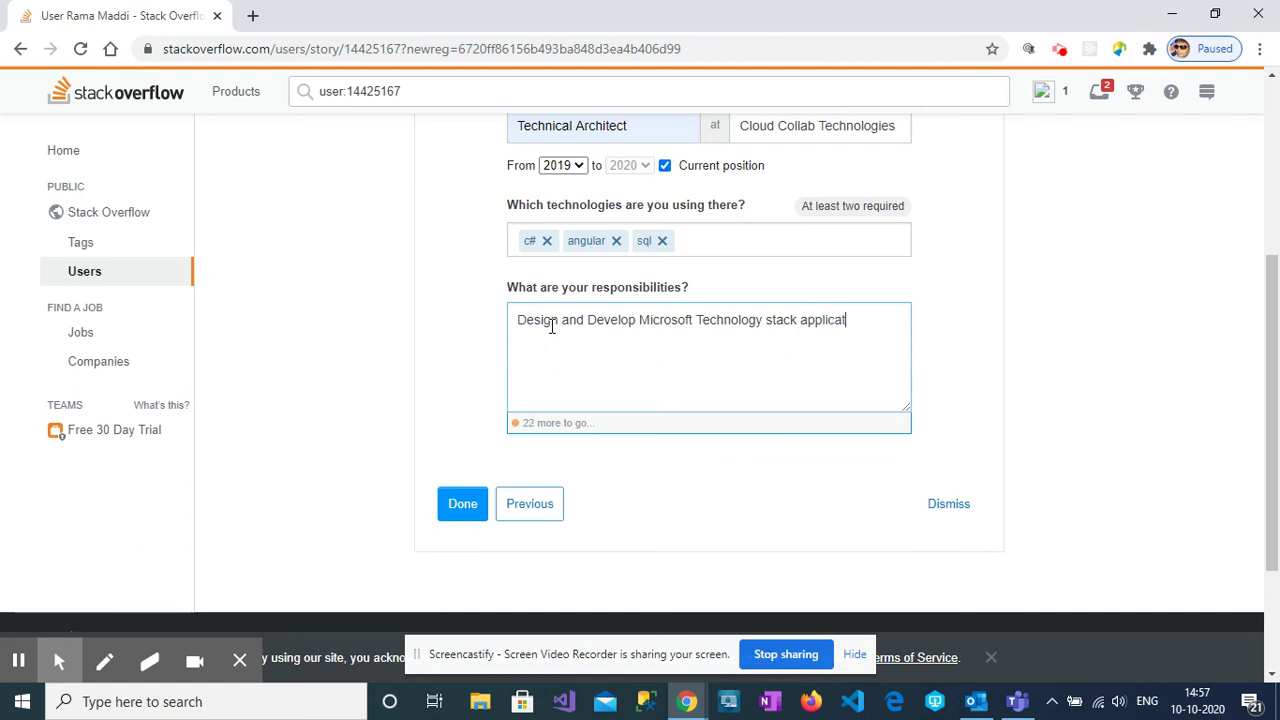
text(ions)
click(465, 515)
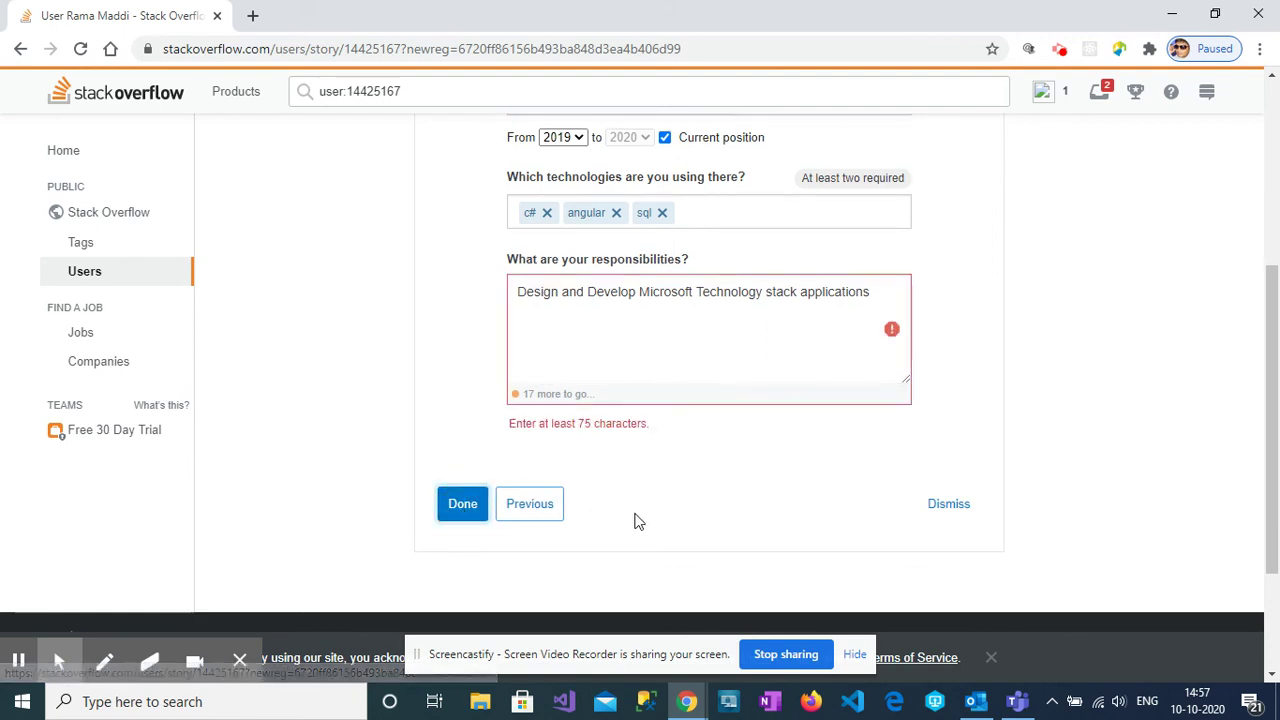
click(877, 296)
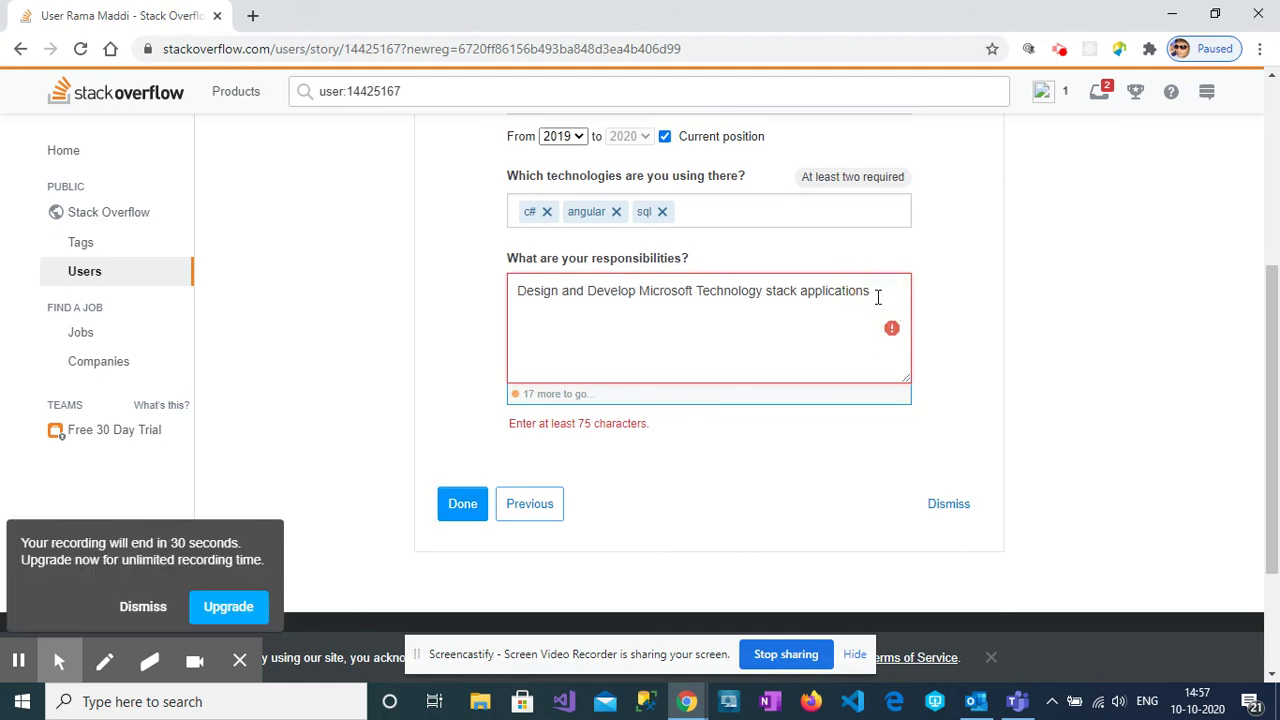